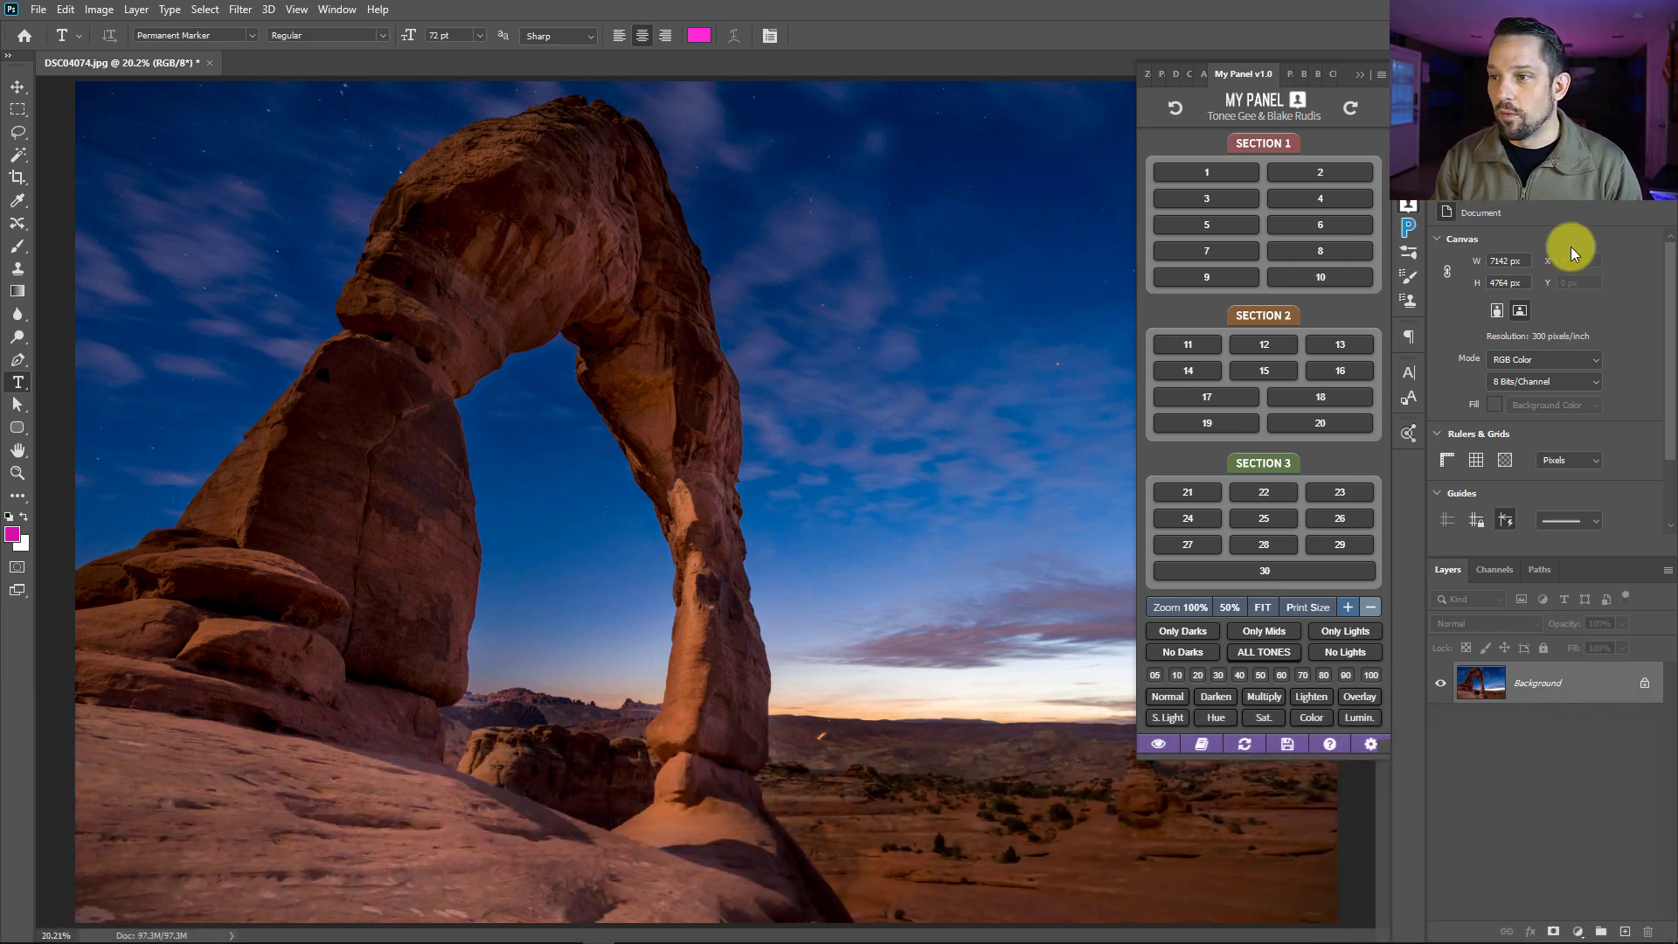
- Pull My Panel out of the dock onto the canvas and open it as a floating panel
{"action": "left_click", "coordinate": [1409, 203]}
{"action": "left_click", "coordinate": [1409, 203]}
{"action": "left_click_drag", "start_coordinate": [1409, 203], "coordinate": [463, 280]}
{"action": "left_click", "coordinate": [463, 281]}
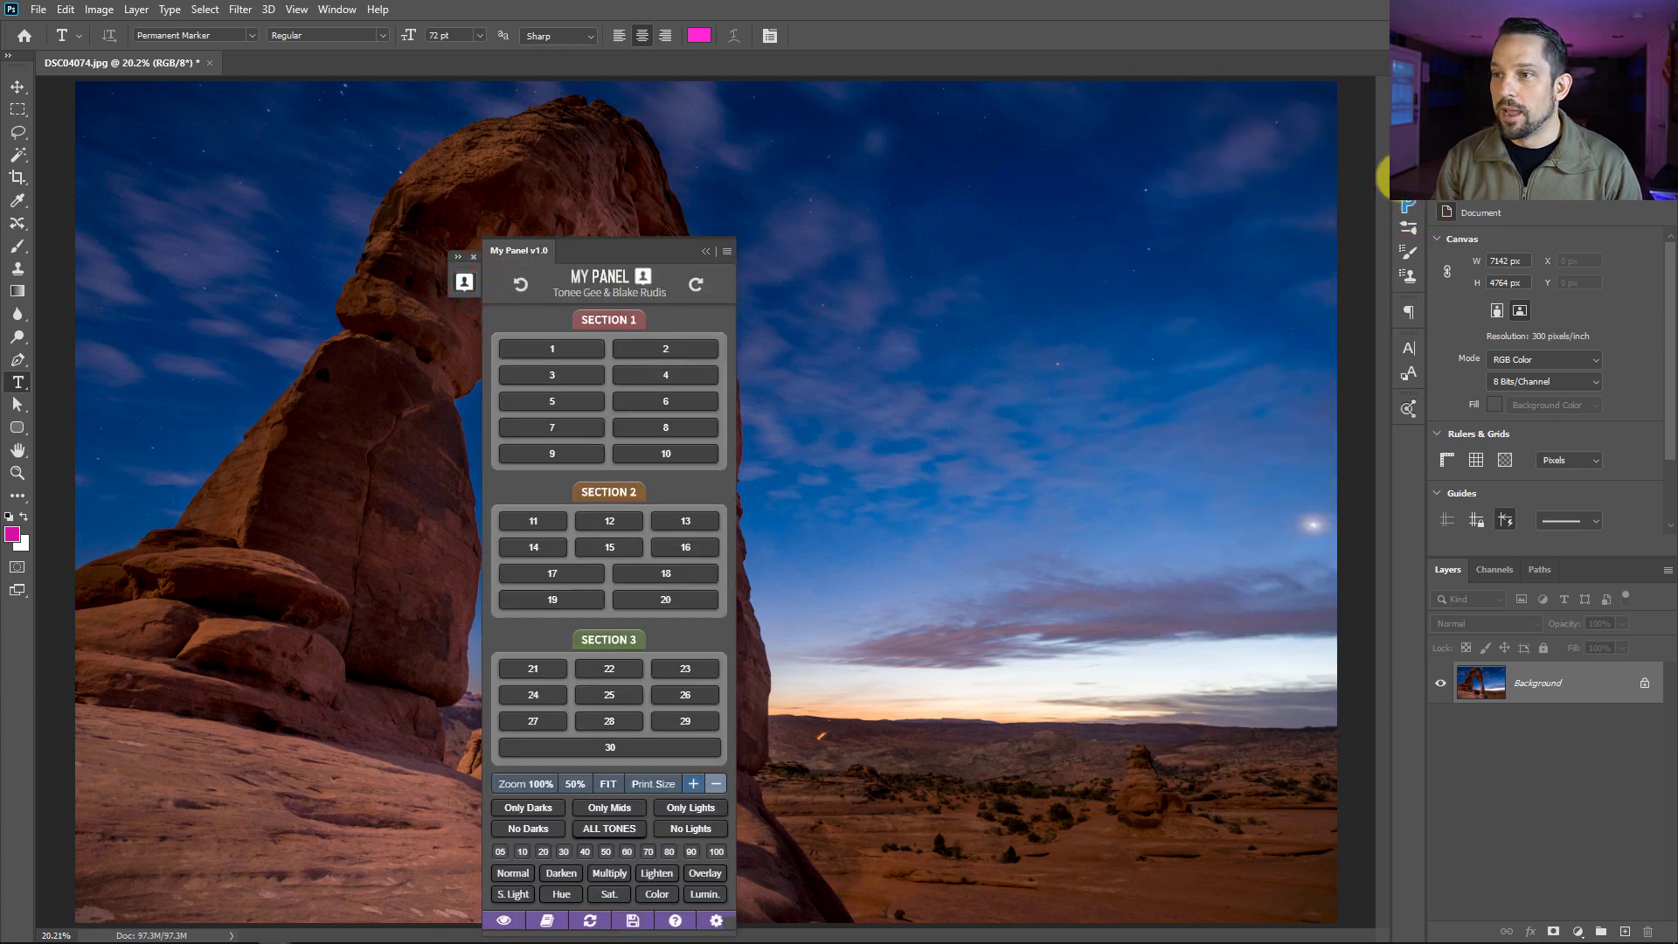
- Float the Actions panel and position it beside the detached My Panel window
{"action": "left_click", "coordinate": [1394, 177]}
{"action": "left_click_drag", "start_coordinate": [1394, 177], "coordinate": [1000, 198]}
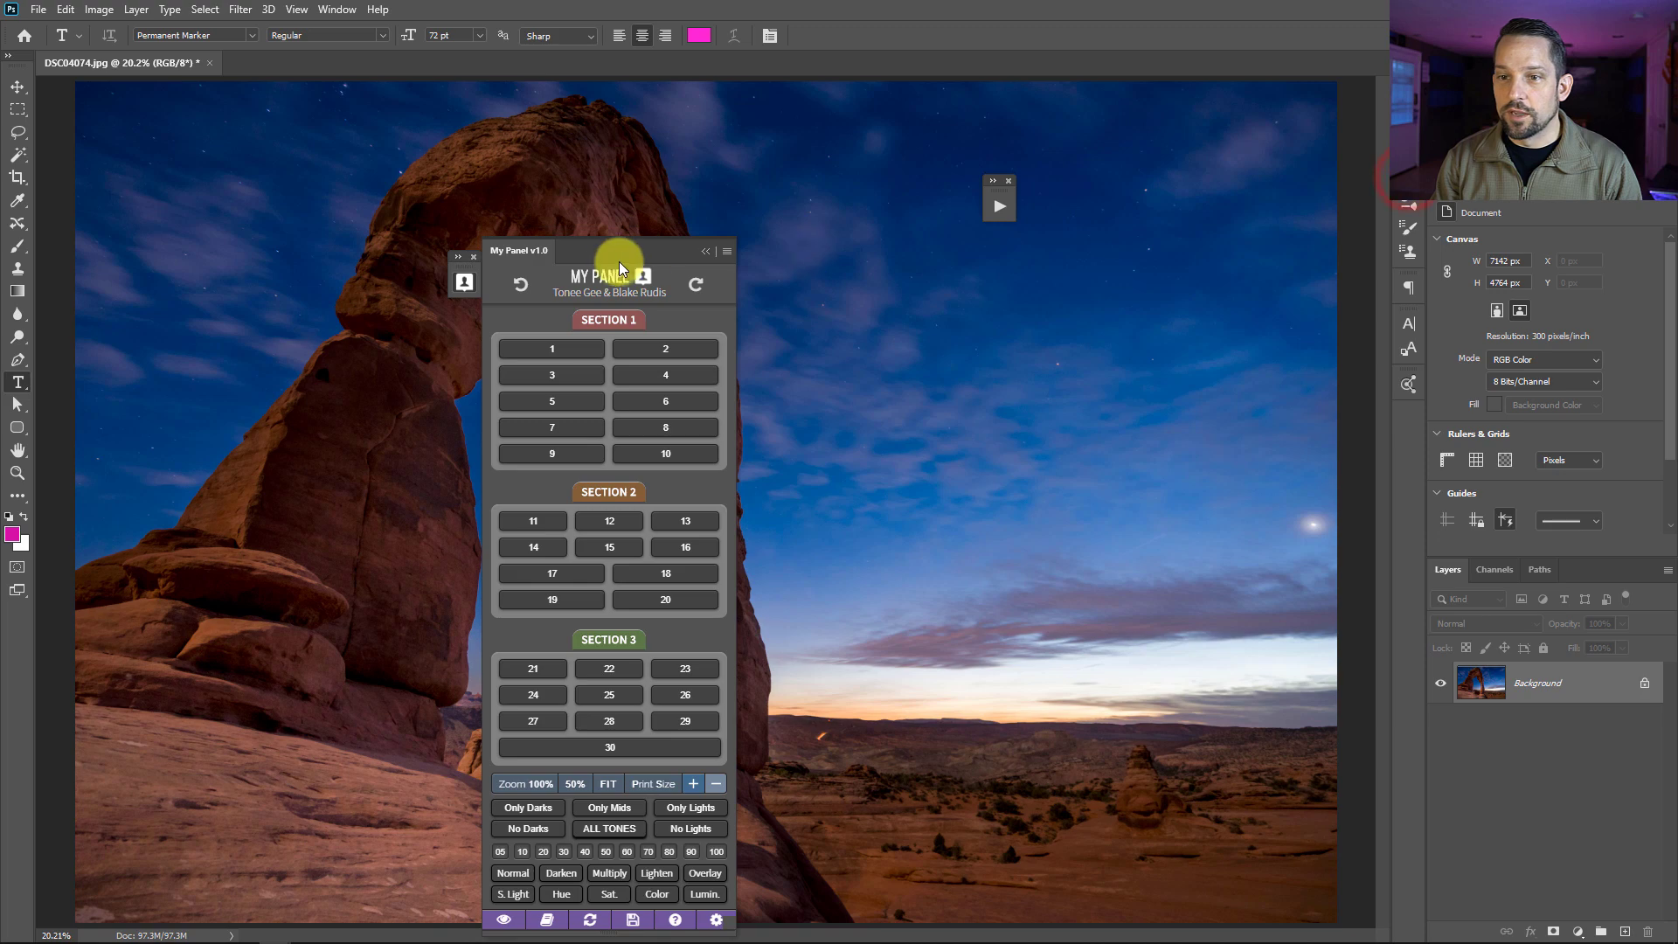
{"action": "left_click_drag", "start_coordinate": [569, 254], "coordinate": [489, 105]}
{"action": "left_click", "coordinate": [997, 202]}
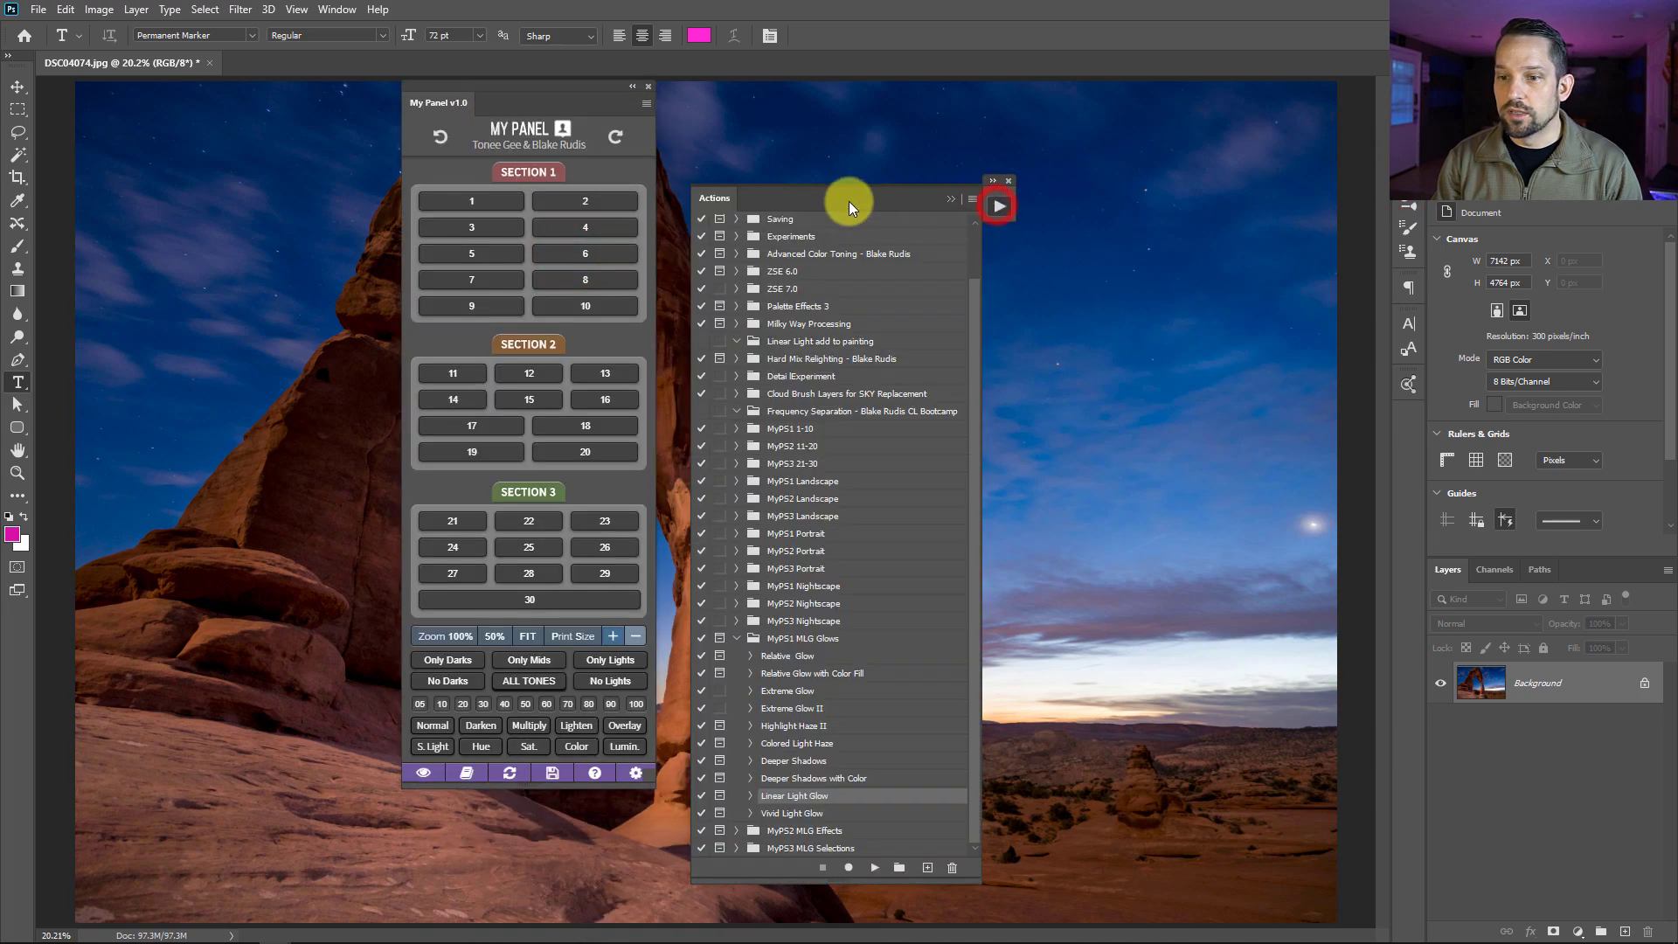
{"action": "left_click_drag", "start_coordinate": [854, 199], "coordinate": [860, 109]}
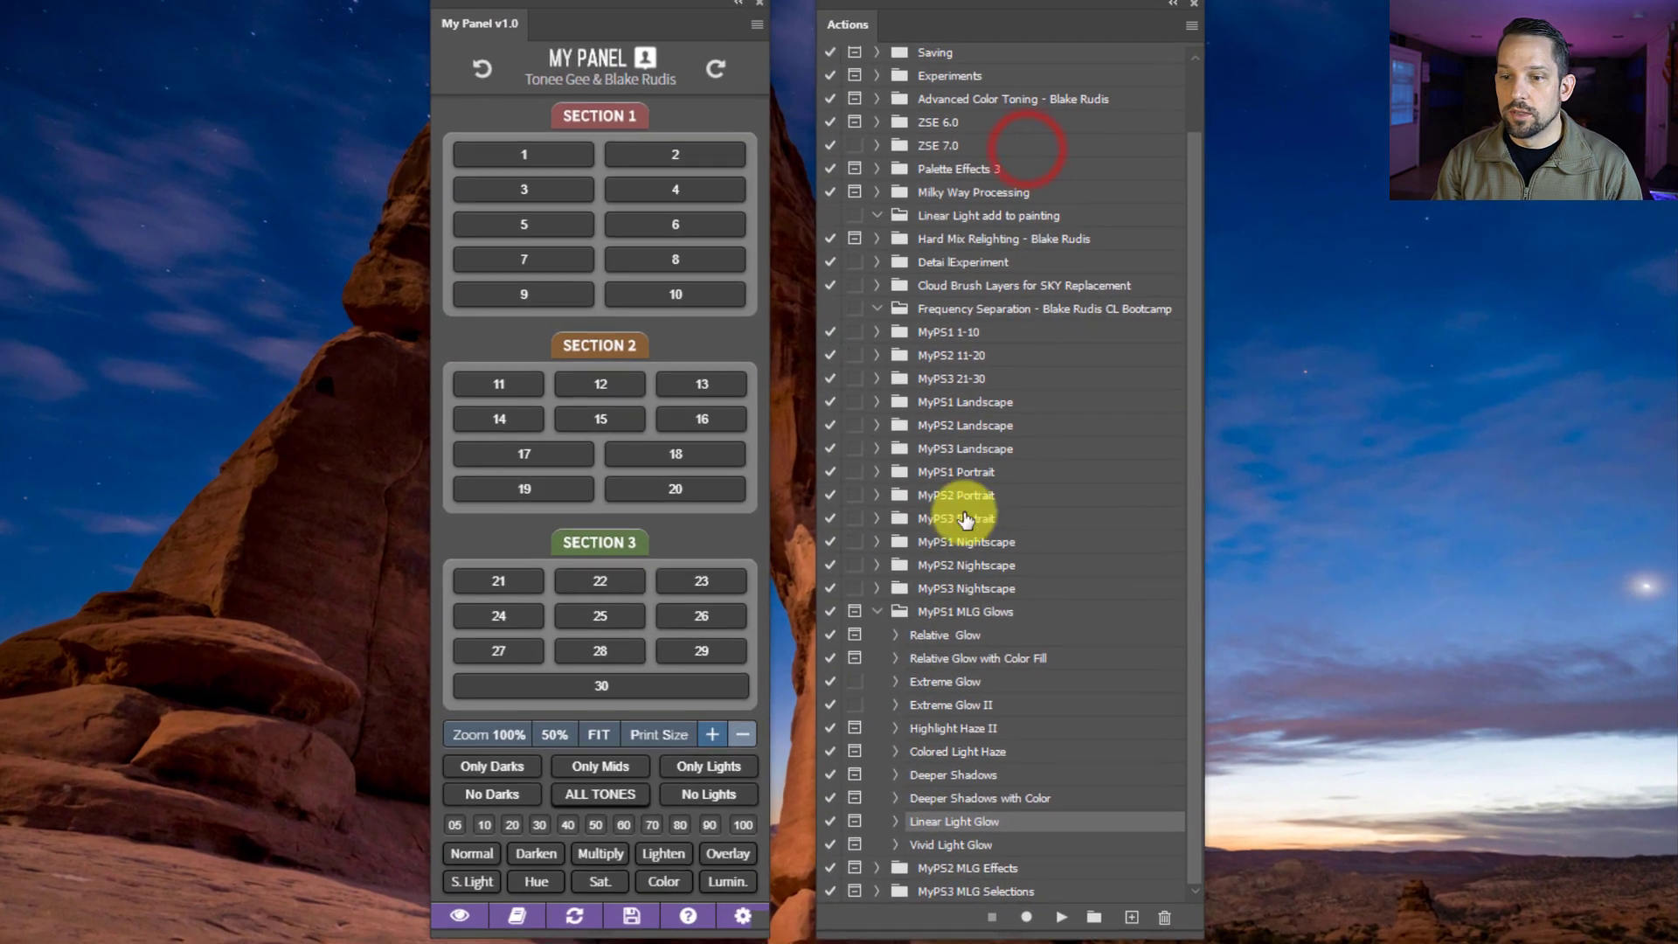
{"action": "left_click", "coordinate": [876, 611]}
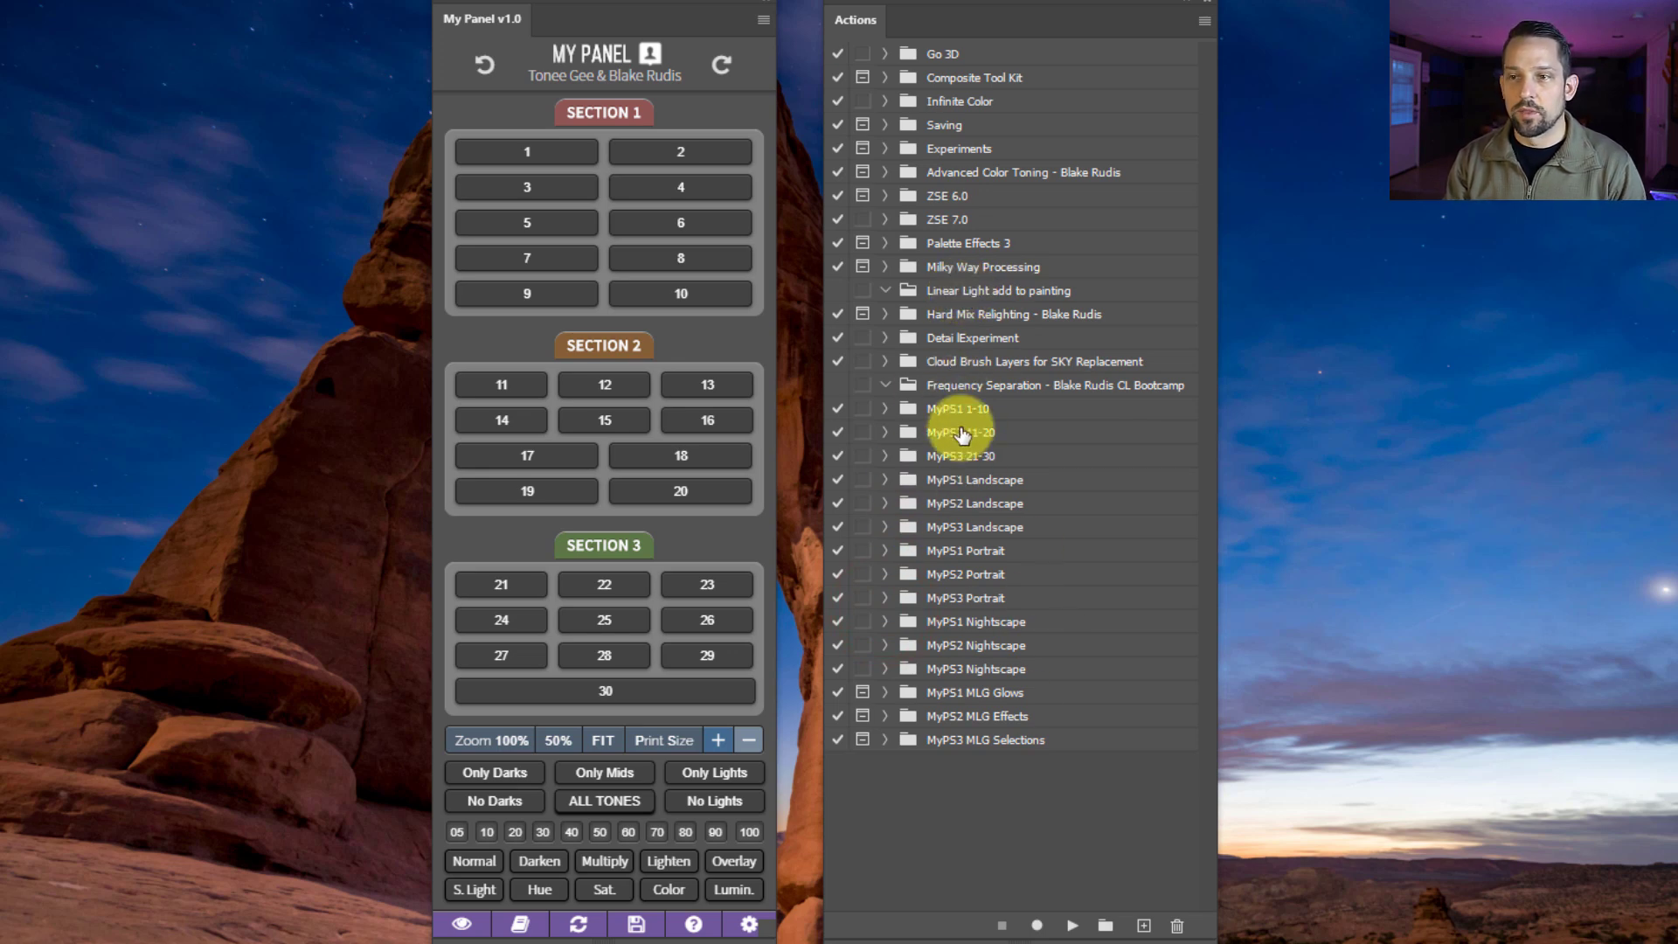
{"action": "left_click", "coordinate": [1204, 20]}
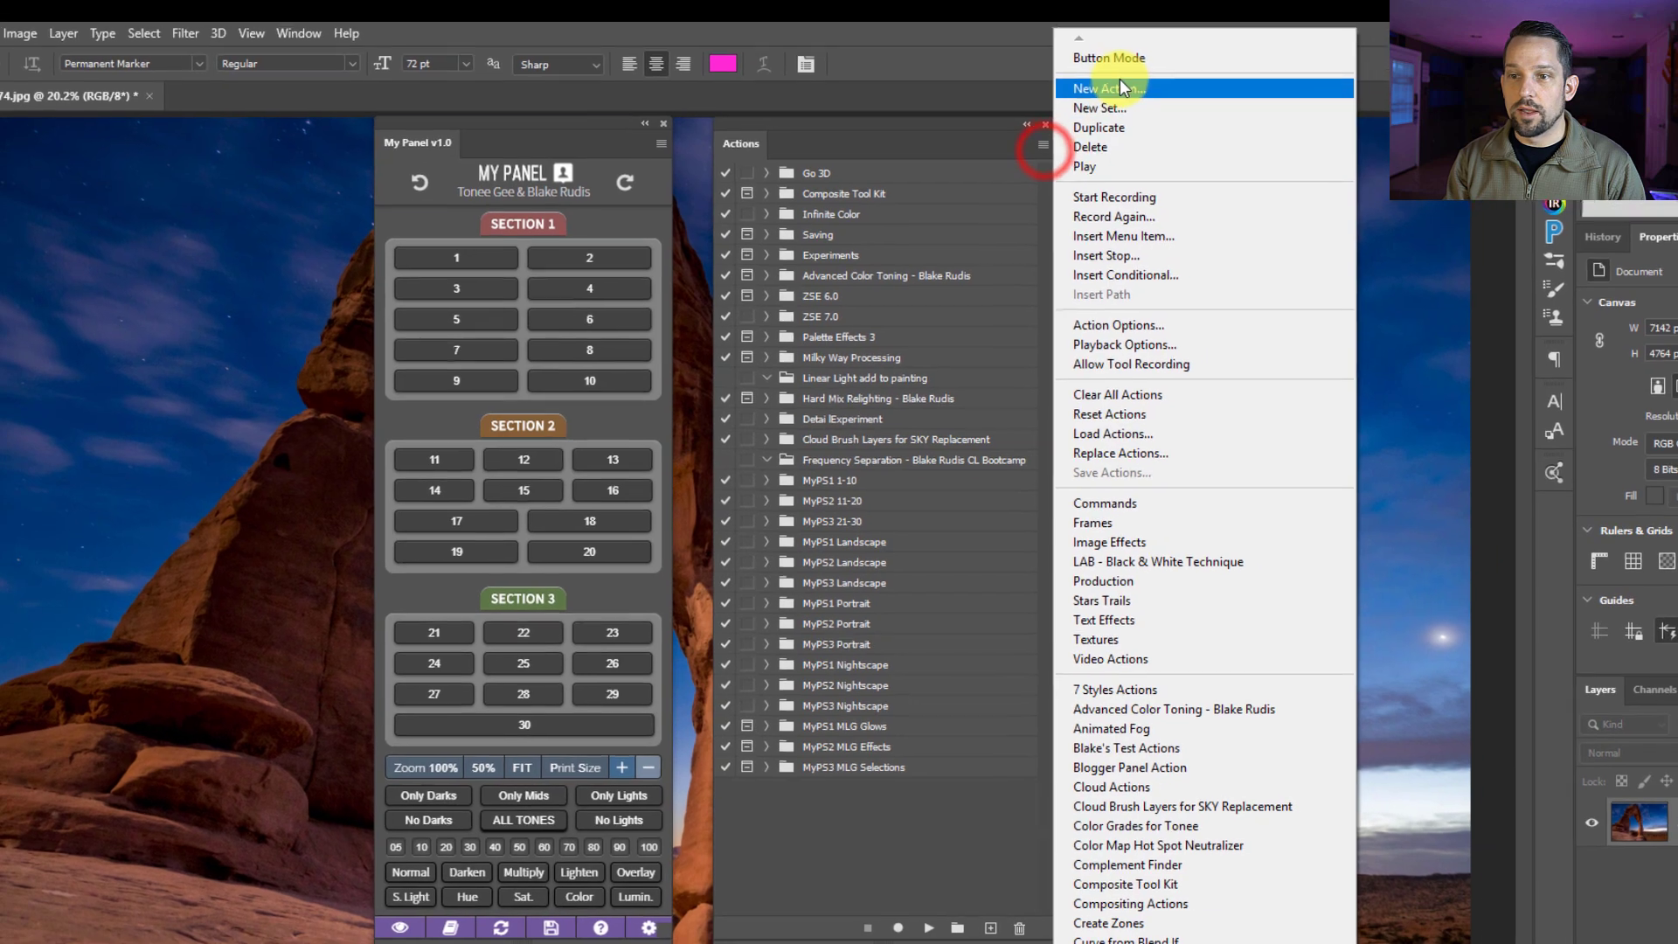
{"action": "left_click", "coordinate": [1109, 57]}
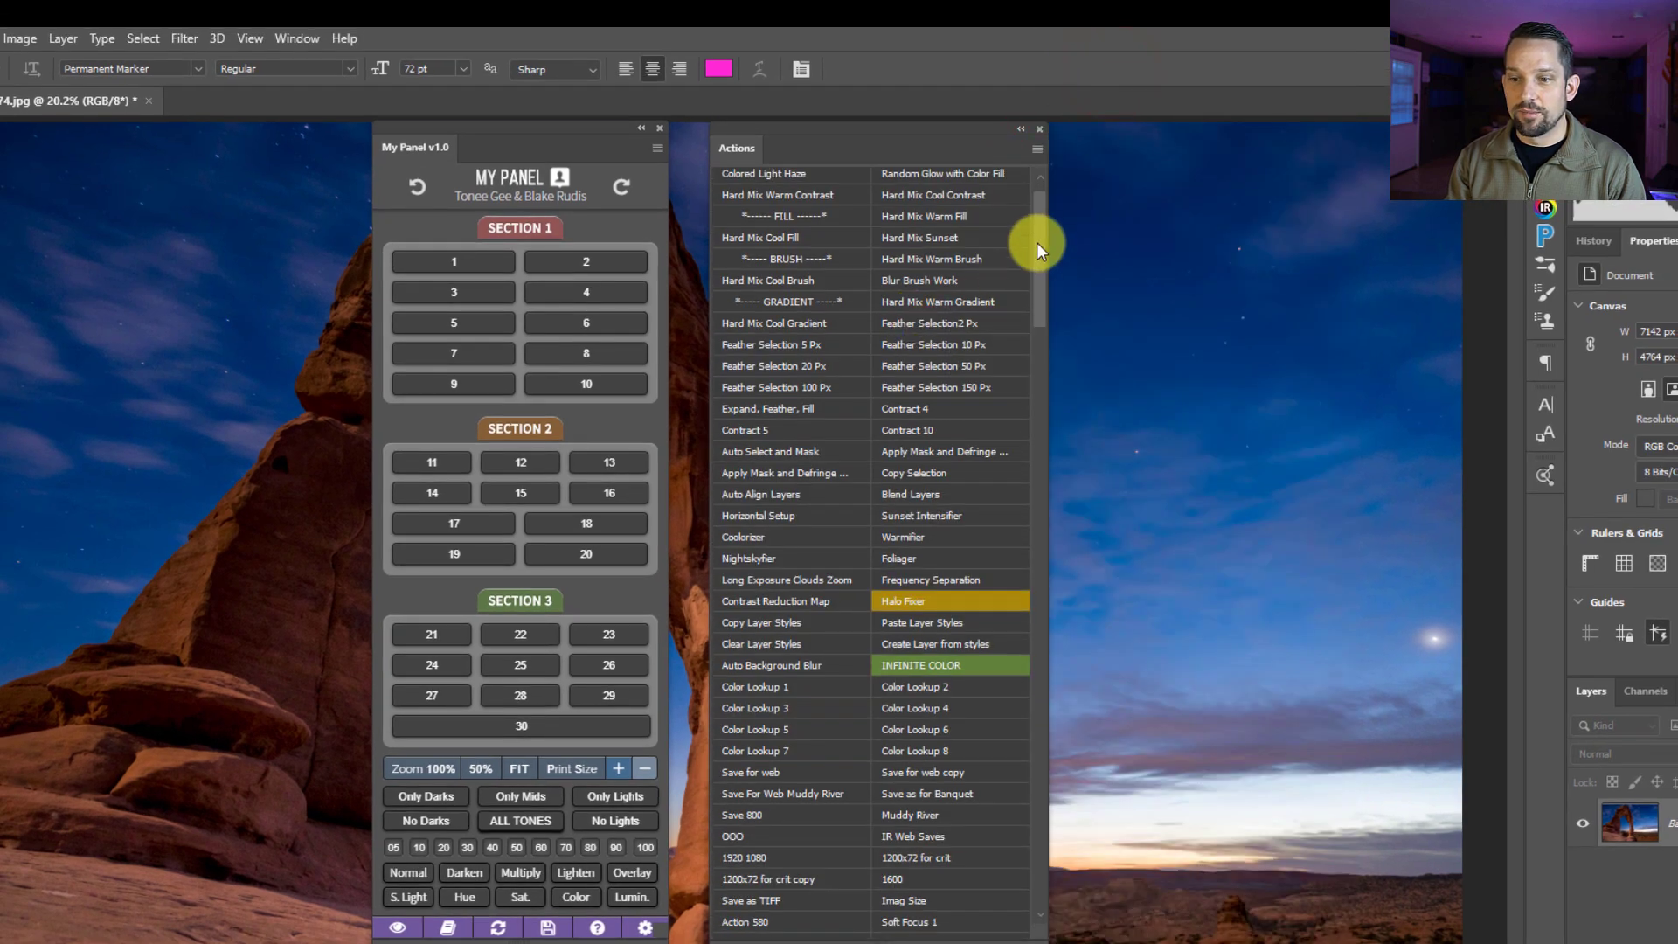
{"action": "left_click_drag", "start_coordinate": [1036, 236], "coordinate": [945, 191]}
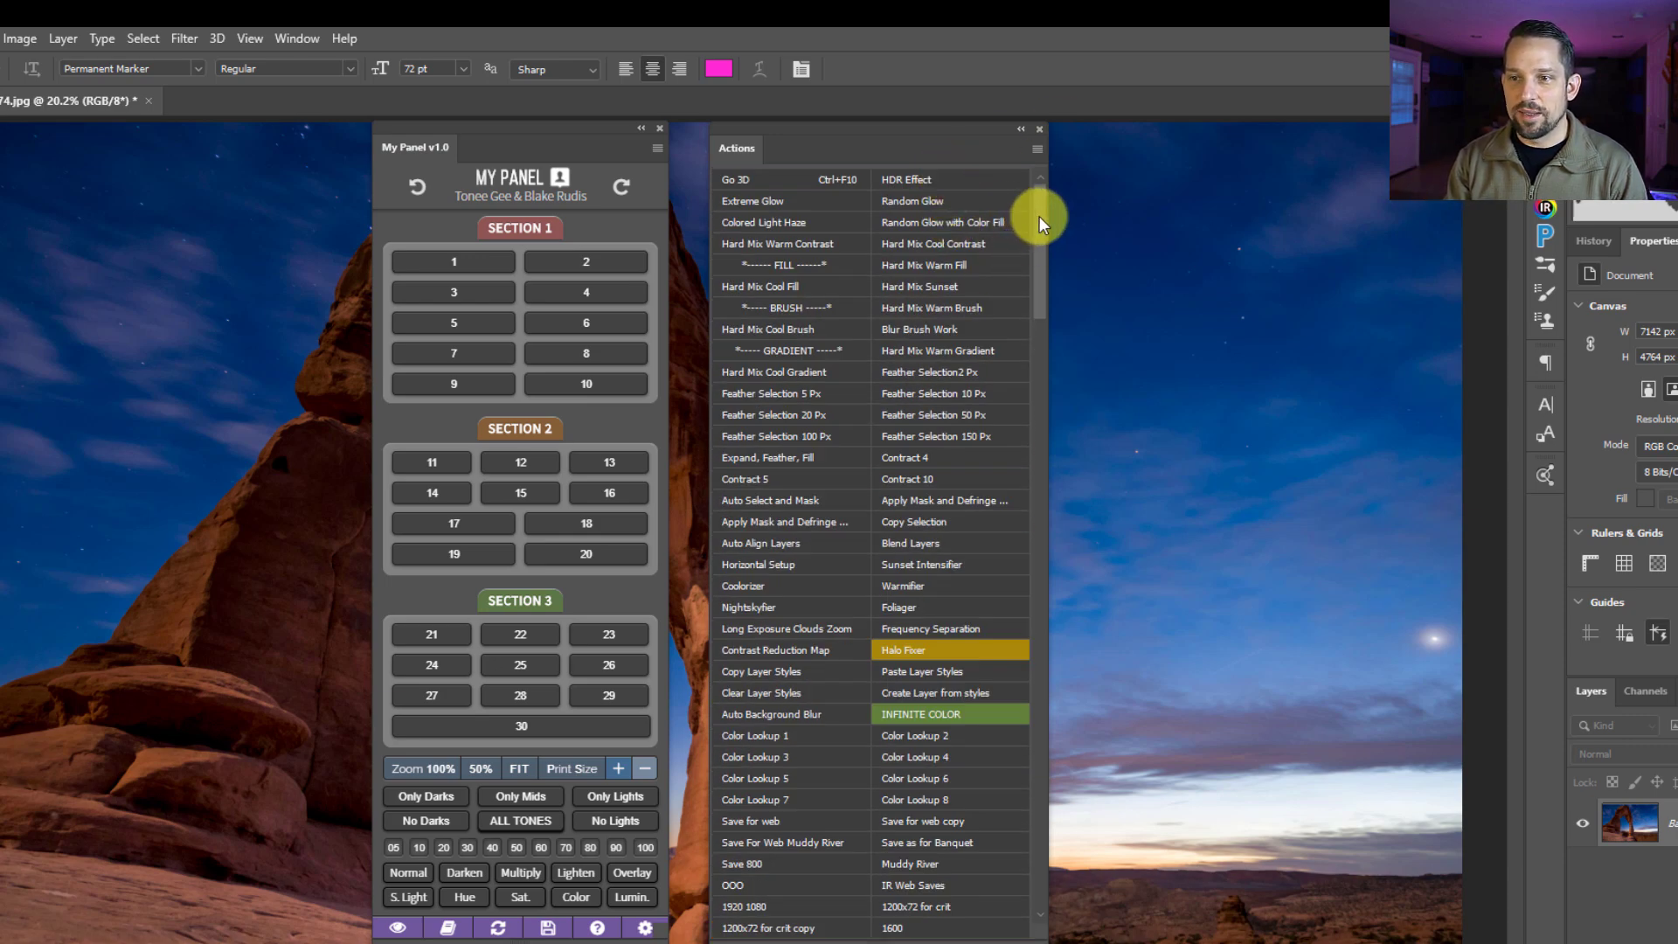
{"action": "left_click_drag", "start_coordinate": [1040, 215], "coordinate": [1017, 184]}
{"action": "left_click", "coordinate": [1032, 150]}
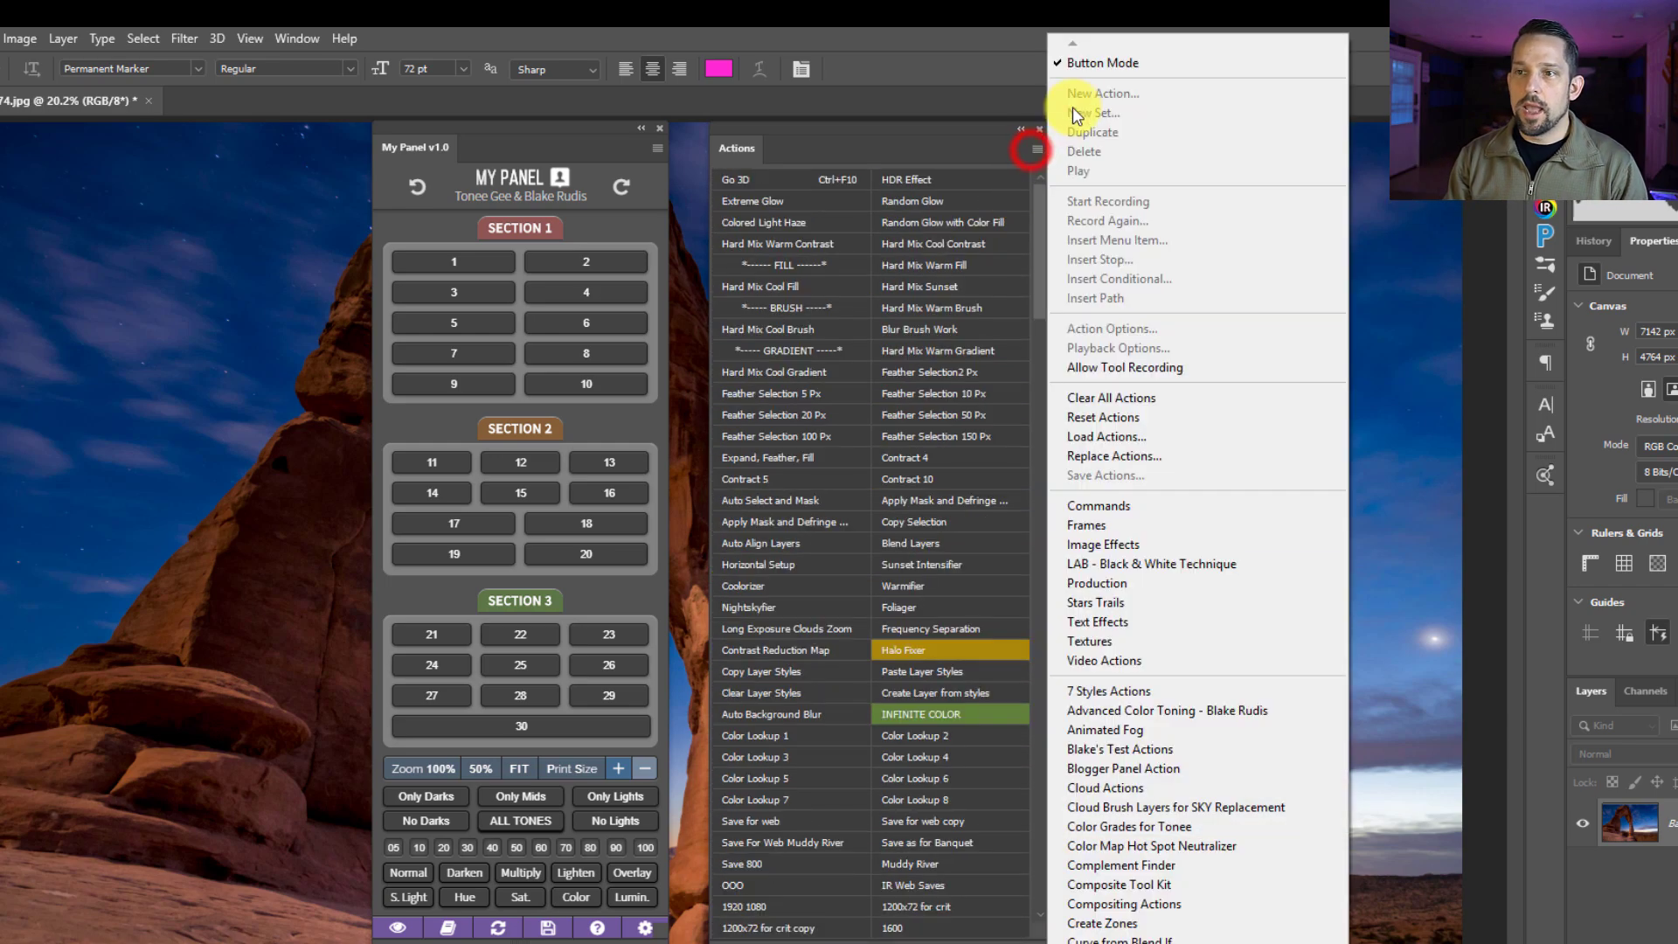
{"action": "left_click", "coordinate": [1106, 67]}
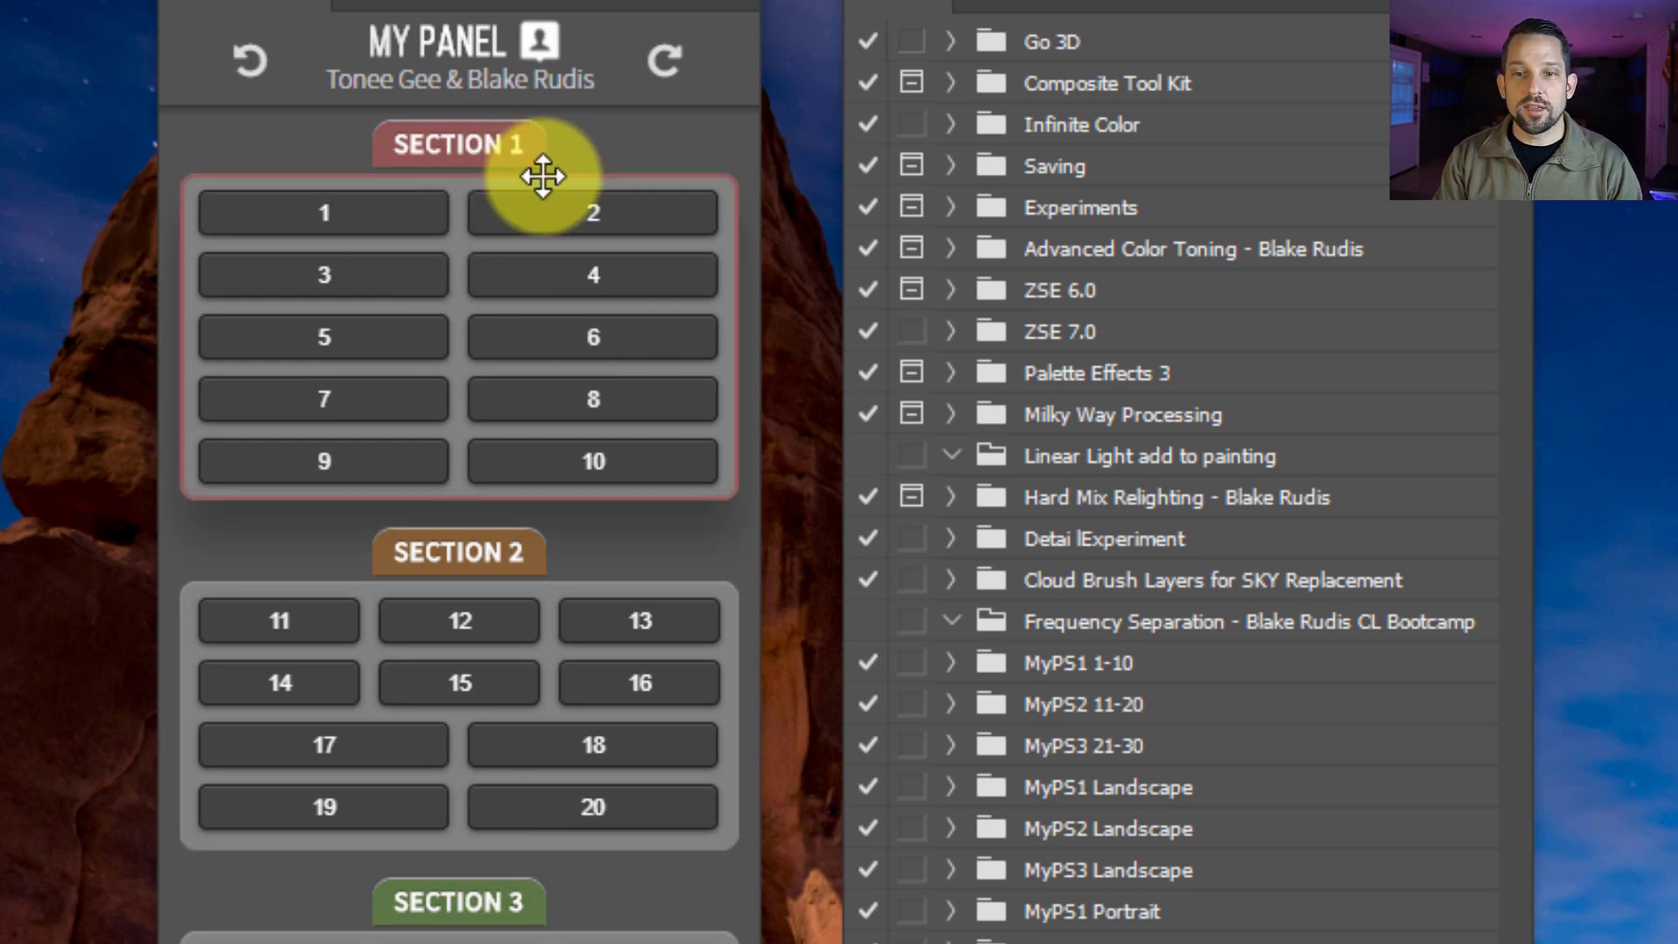
- Retitle My Panel's section headings, naming Sections 2 and 3 Landscape Effects and Landscape Selections
{"action": "double_click", "coordinate": [508, 148]}
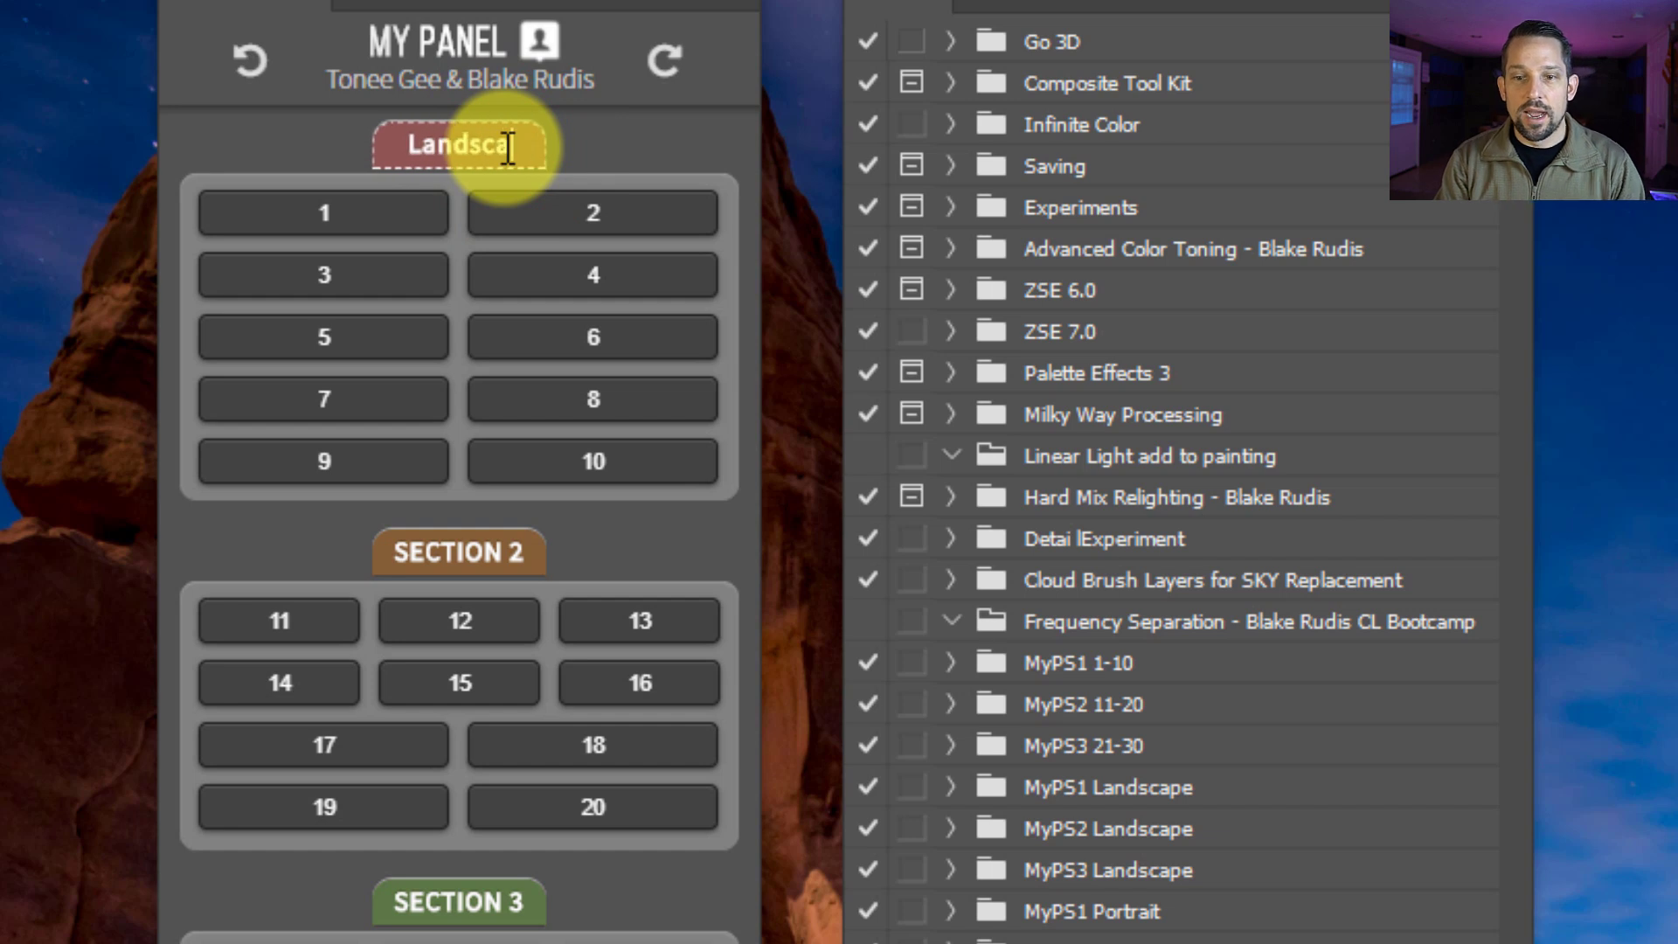
{"action": "double_click", "coordinate": [431, 554]}
{"action": "type", "text": "Landscape E"}
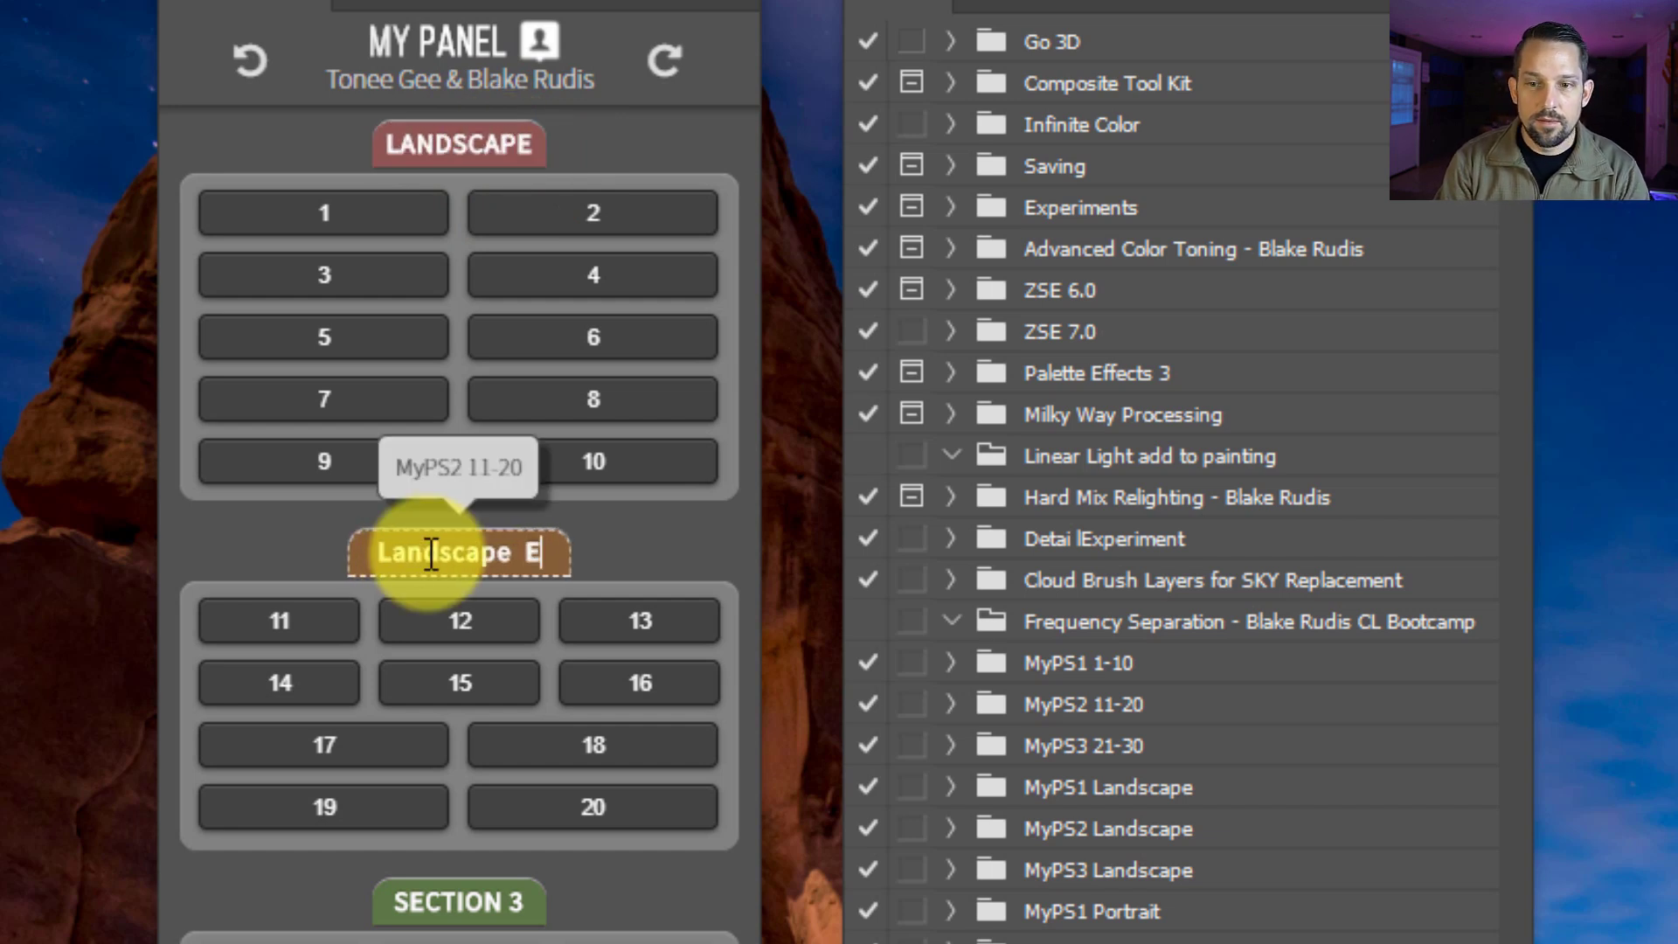
{"action": "type", "text": "ffects"}
{"action": "key", "text": "Return"}
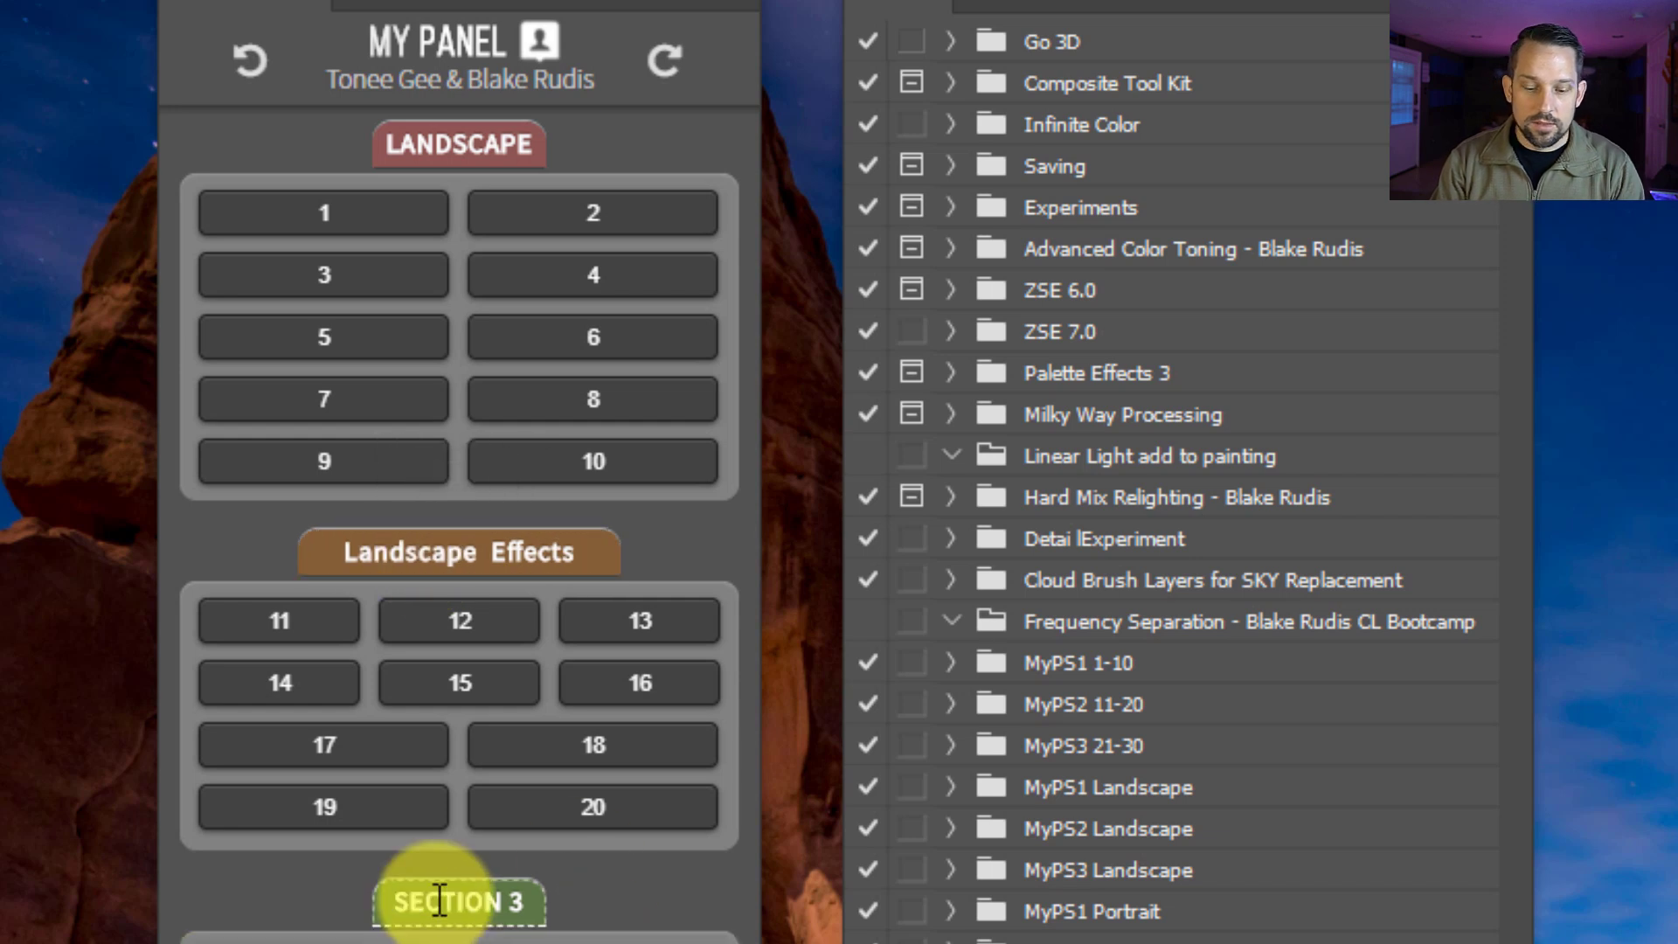
{"action": "double_click", "coordinate": [439, 885]}
{"action": "type", "text": "Landscap"}
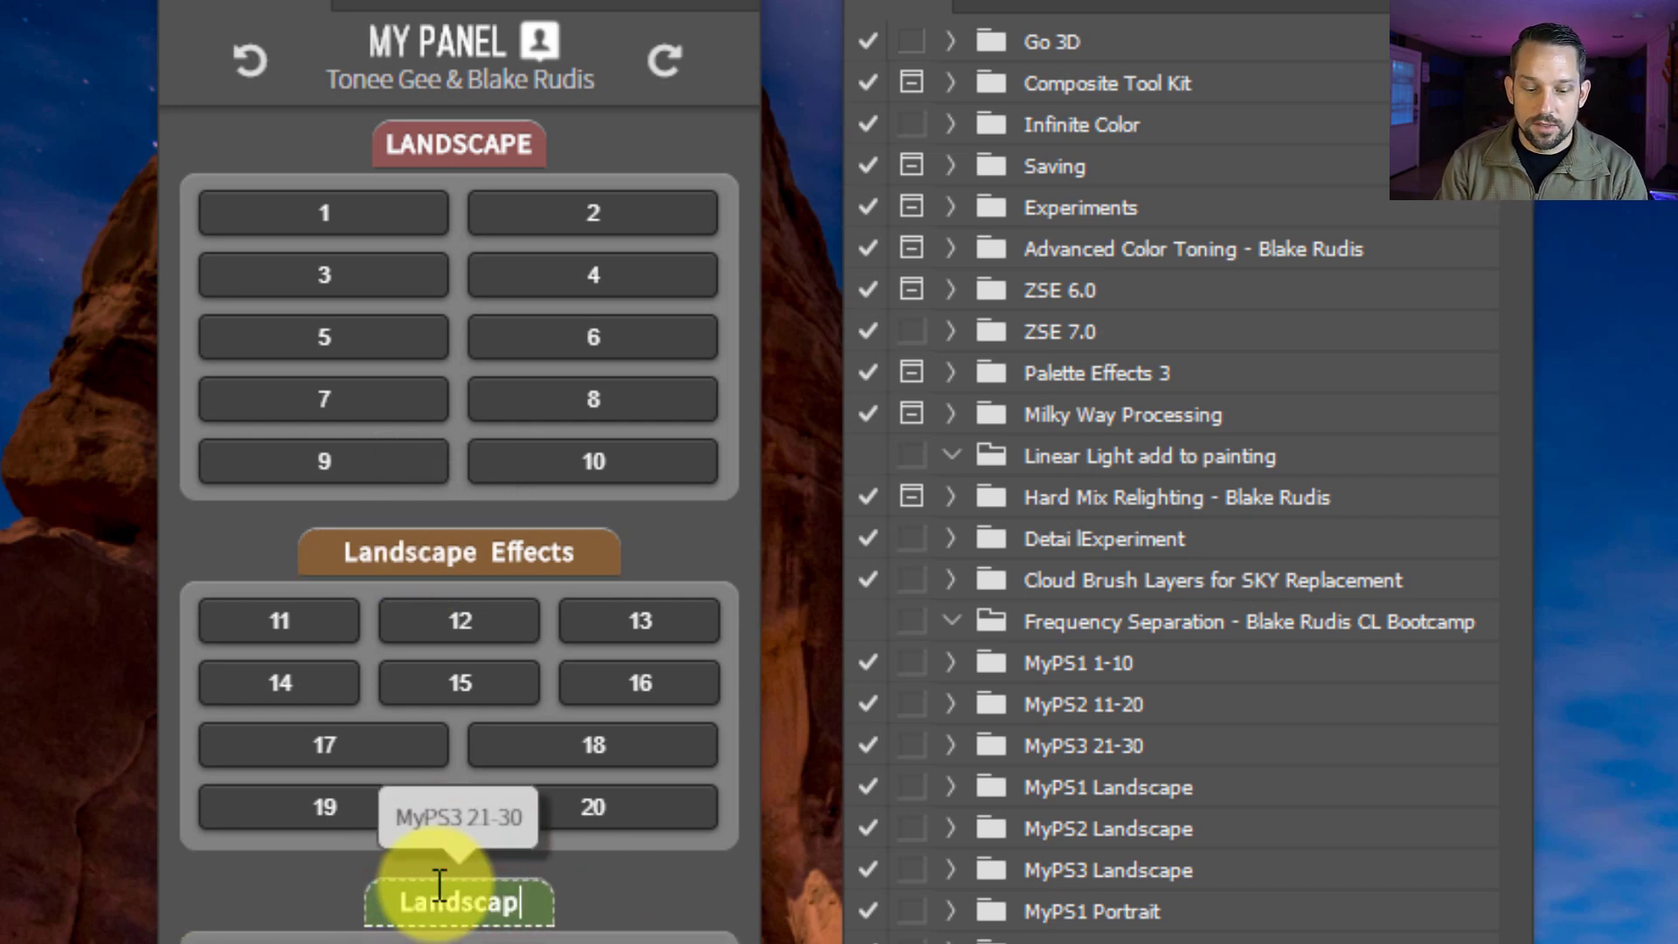
{"action": "type", "text": "e Selections"}
{"action": "key", "text": "Return"}
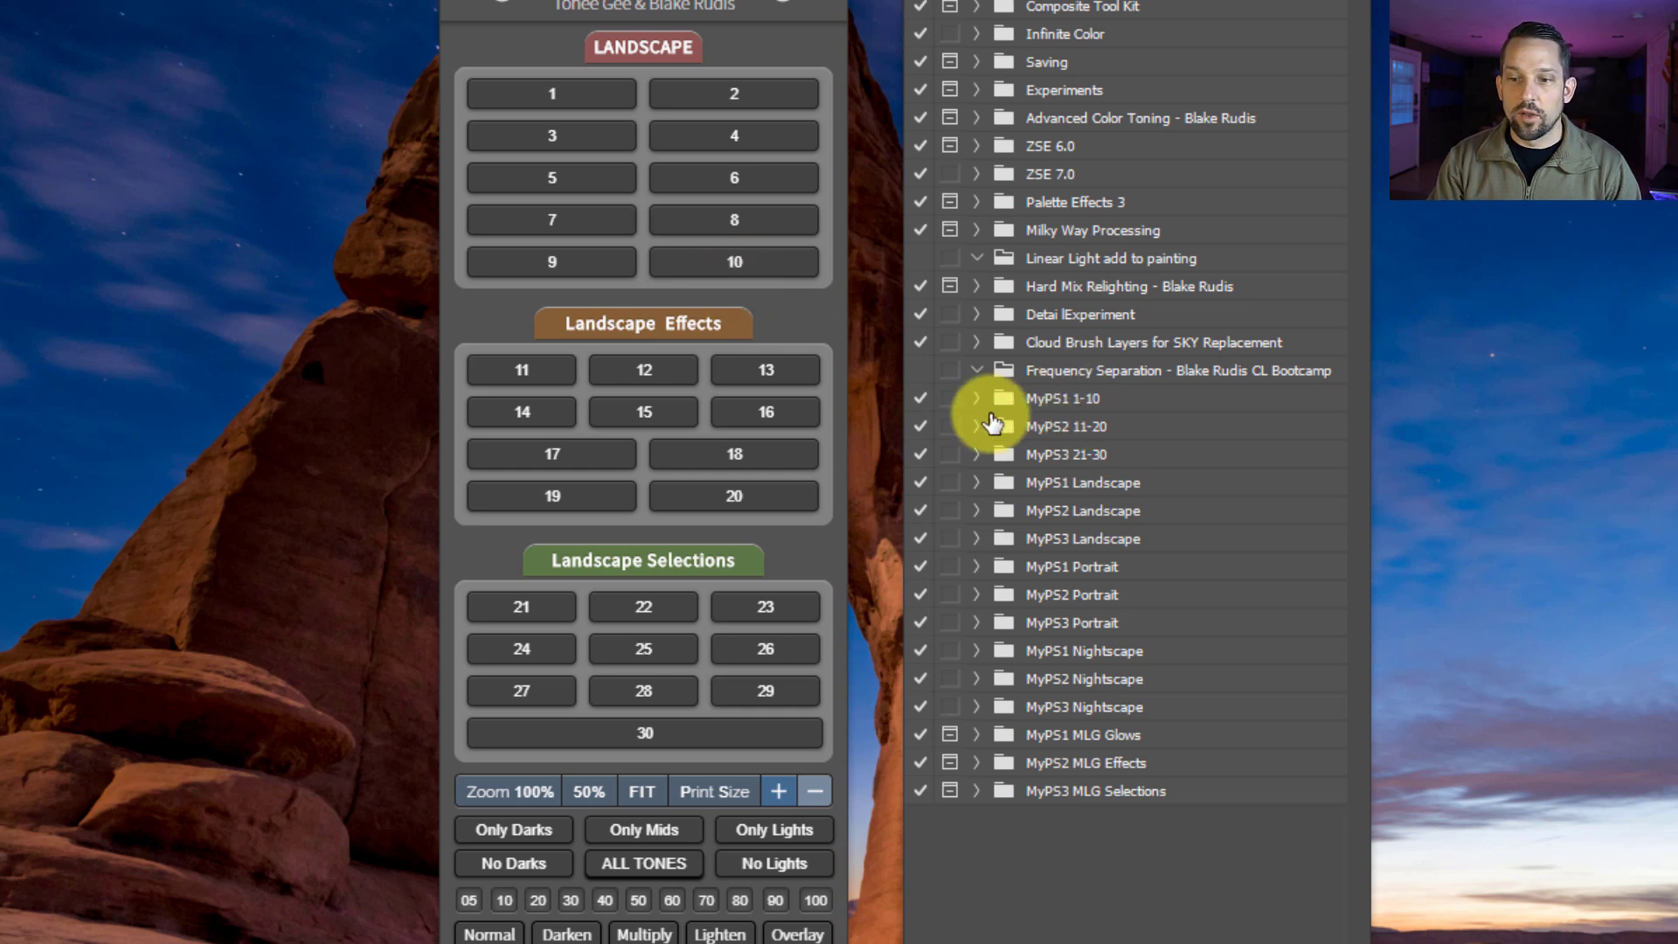
- Move the three Portrait action sets above MyPS1 1-10 and inspect their actions
{"action": "left_click", "coordinate": [1075, 570]}
{"action": "left_click", "coordinate": [1121, 622], "text": "shift"}
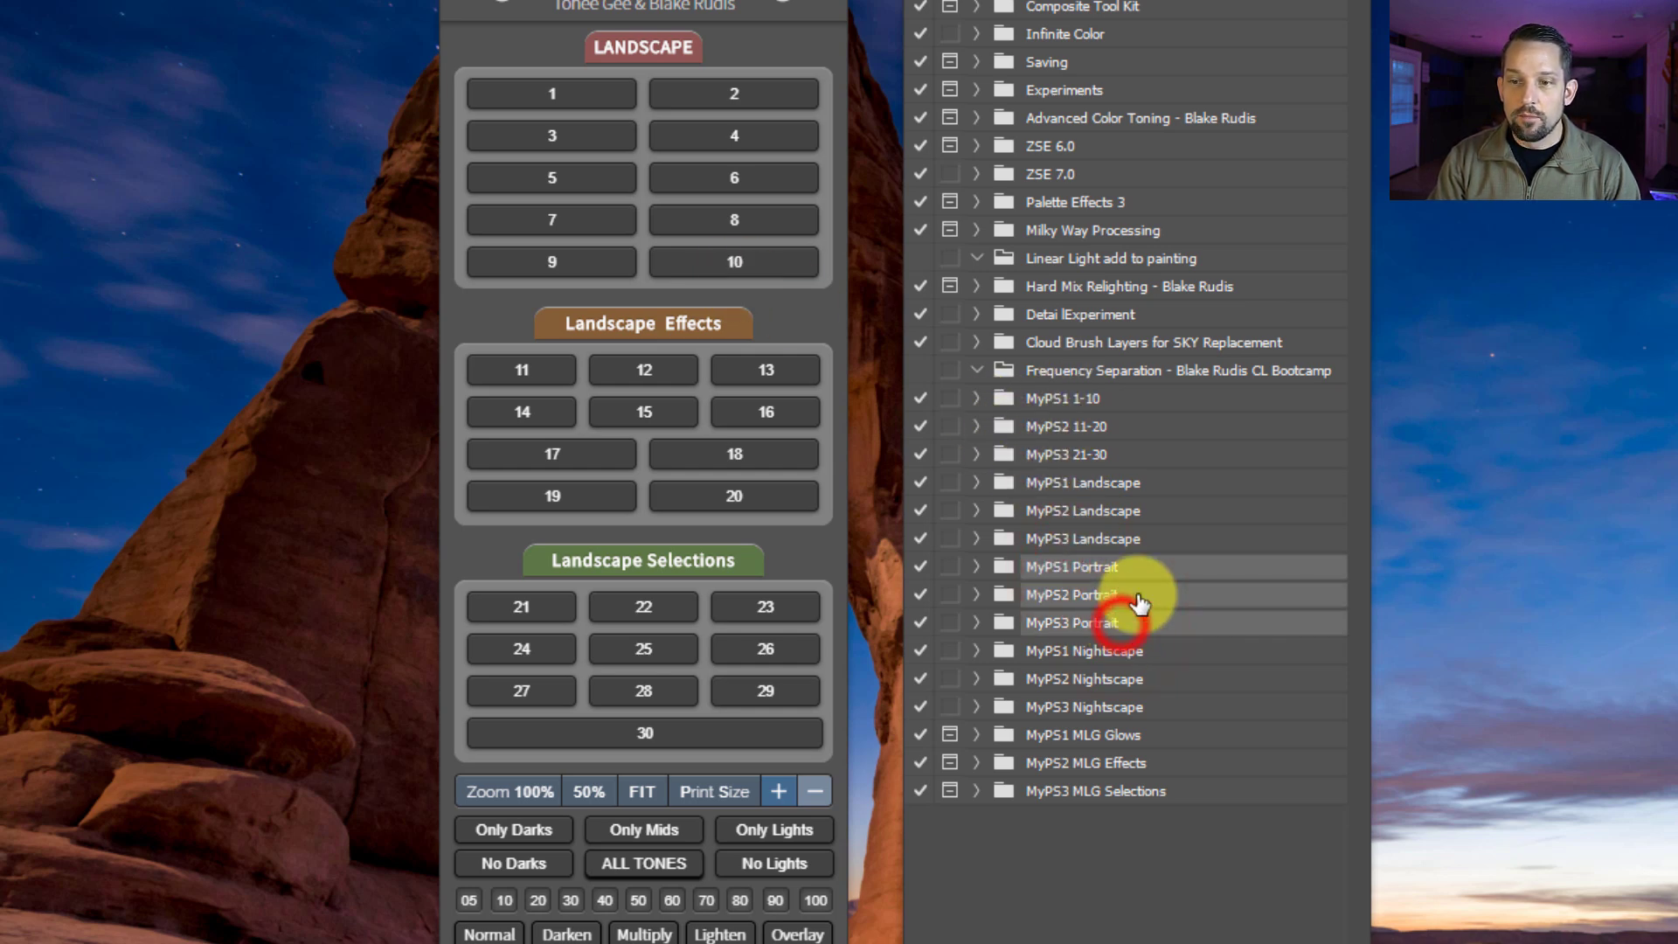
{"action": "left_click_drag", "start_coordinate": [1138, 603], "coordinate": [1124, 382]}
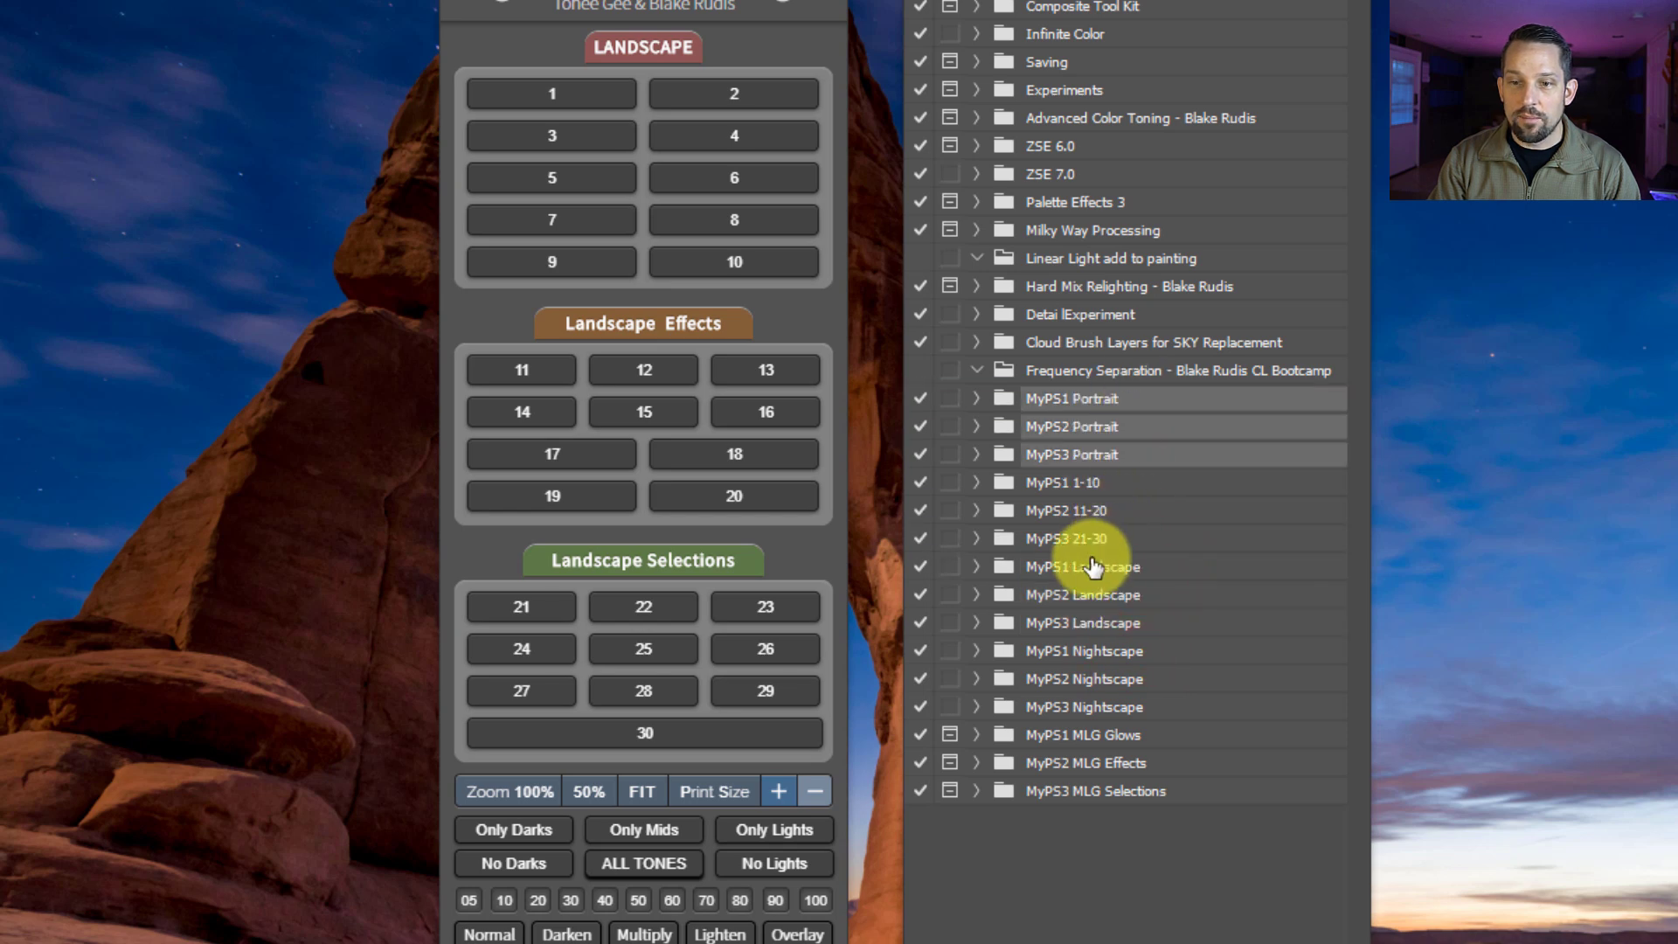
{"action": "mouse_move", "coordinate": [667, 195]}
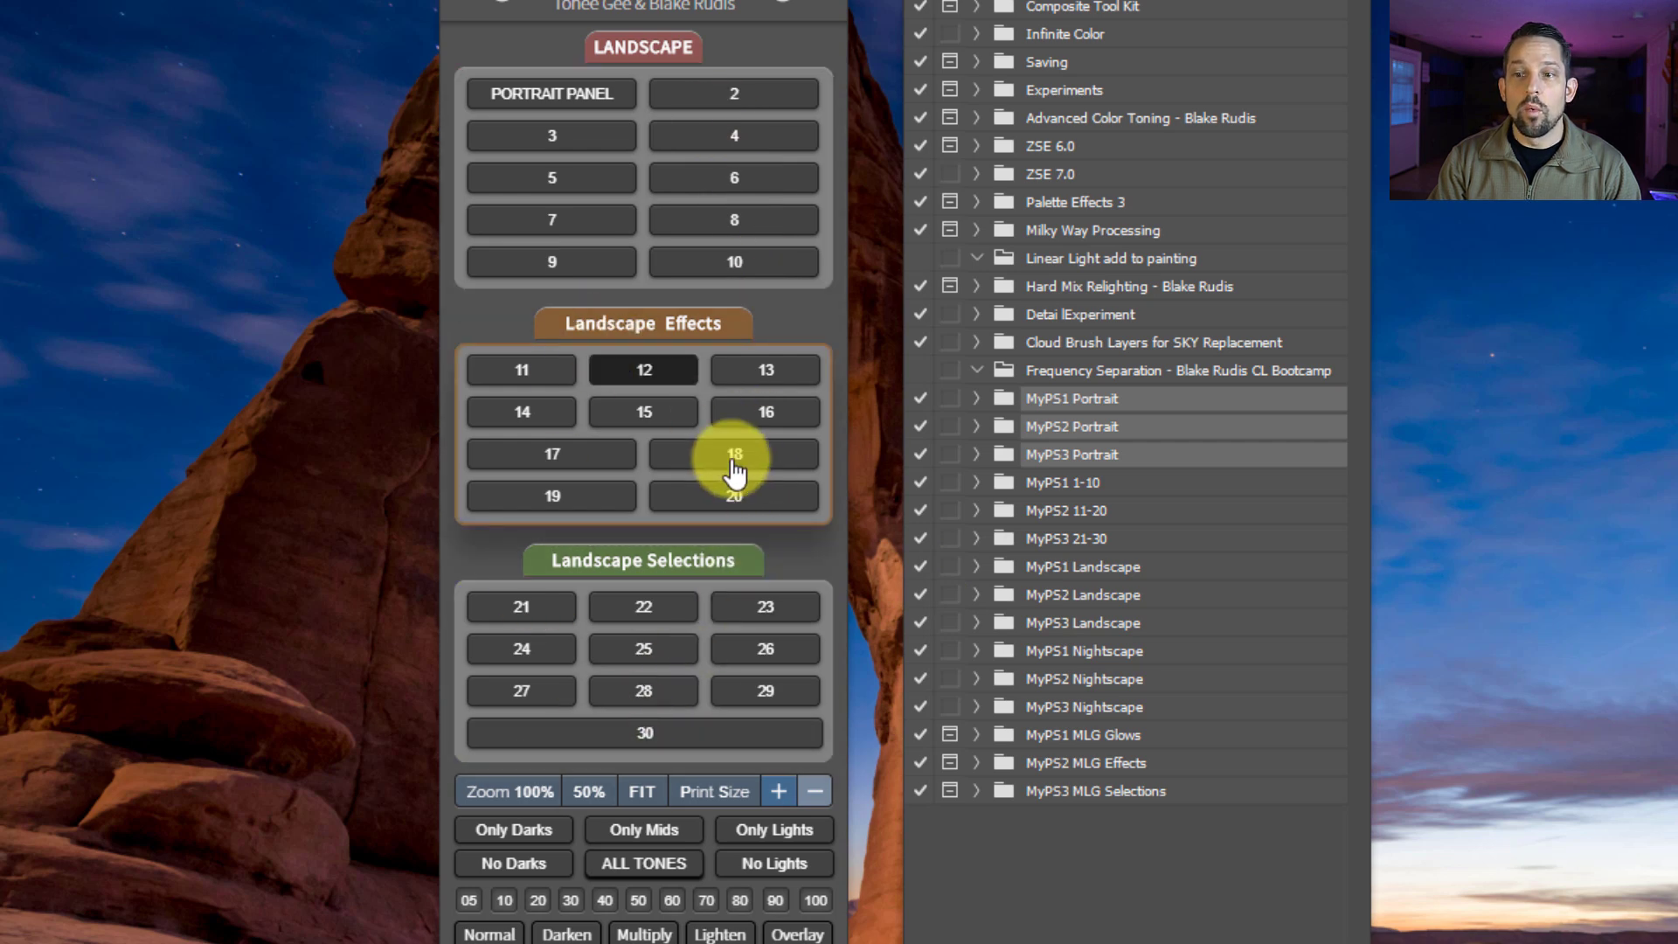
{"action": "left_click", "coordinate": [976, 399]}
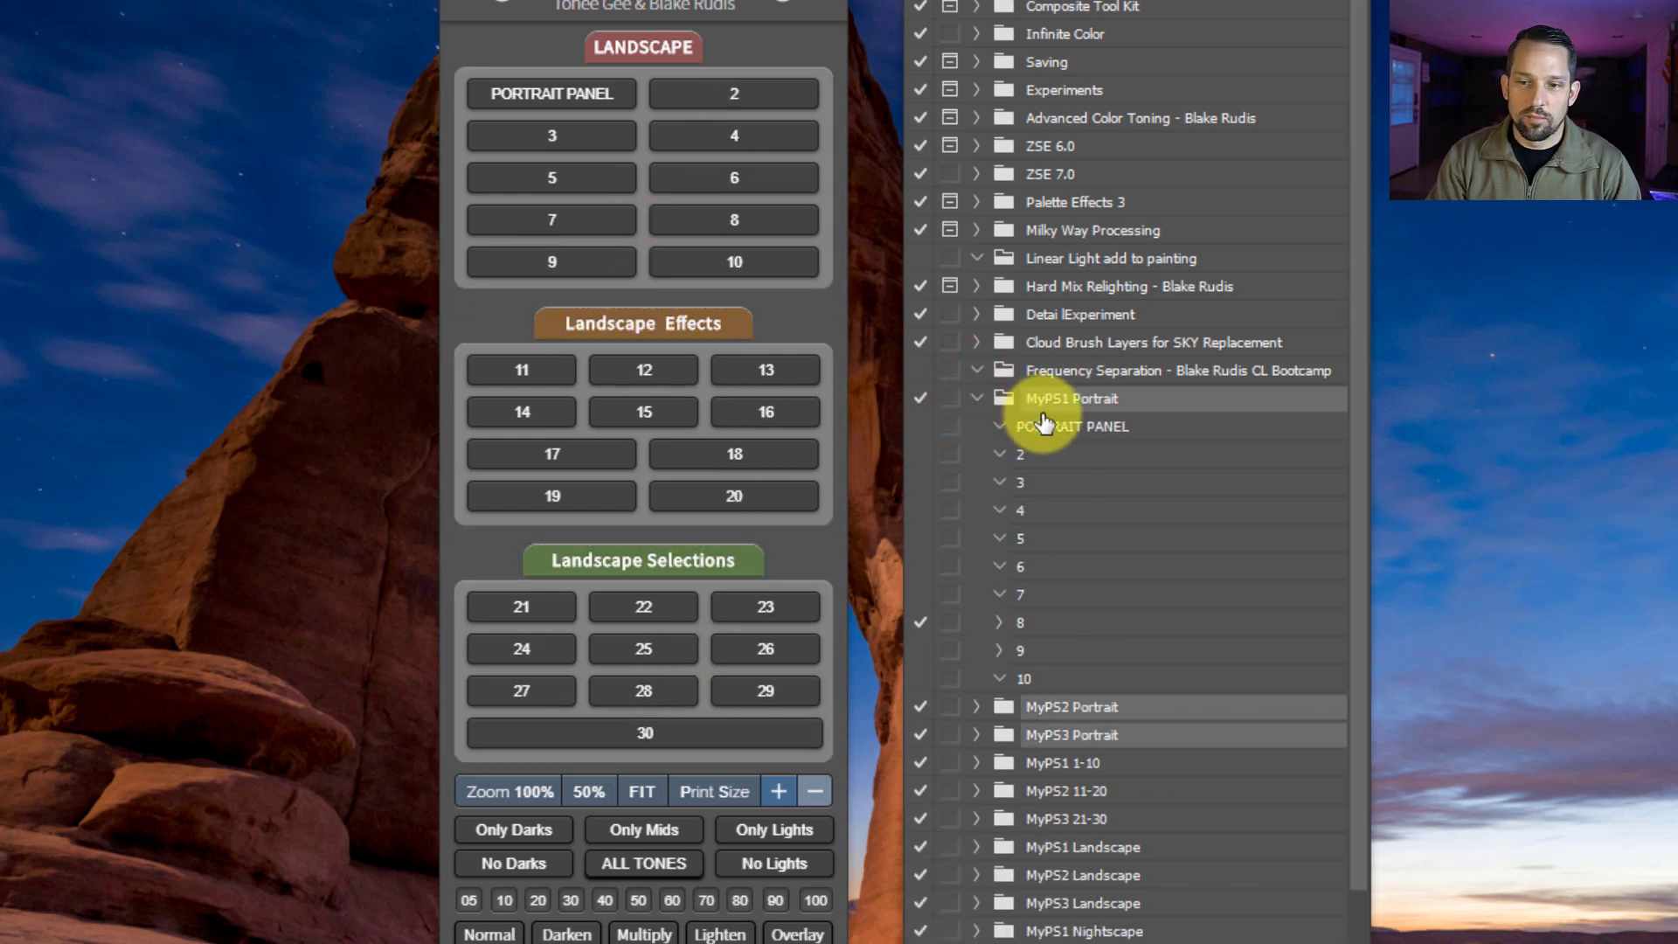
{"action": "left_click", "coordinate": [976, 399]}
{"action": "left_click", "coordinate": [976, 426]}
{"action": "left_click", "coordinate": [976, 426]}
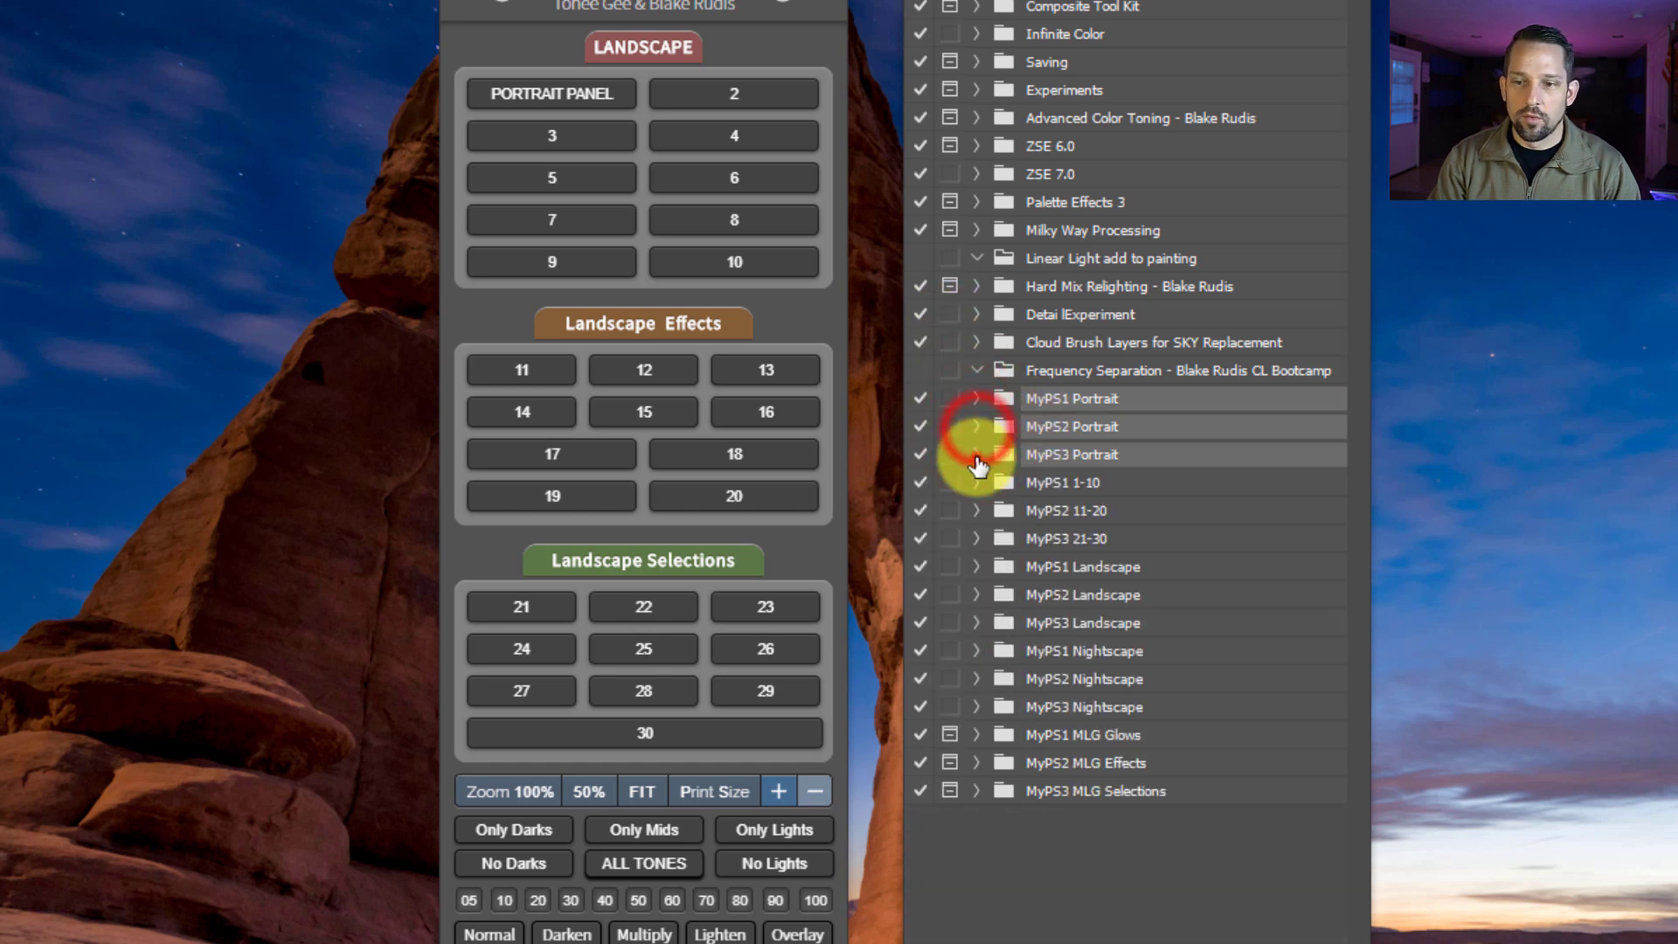
{"action": "left_click", "coordinate": [976, 455]}
{"action": "left_click", "coordinate": [976, 455]}
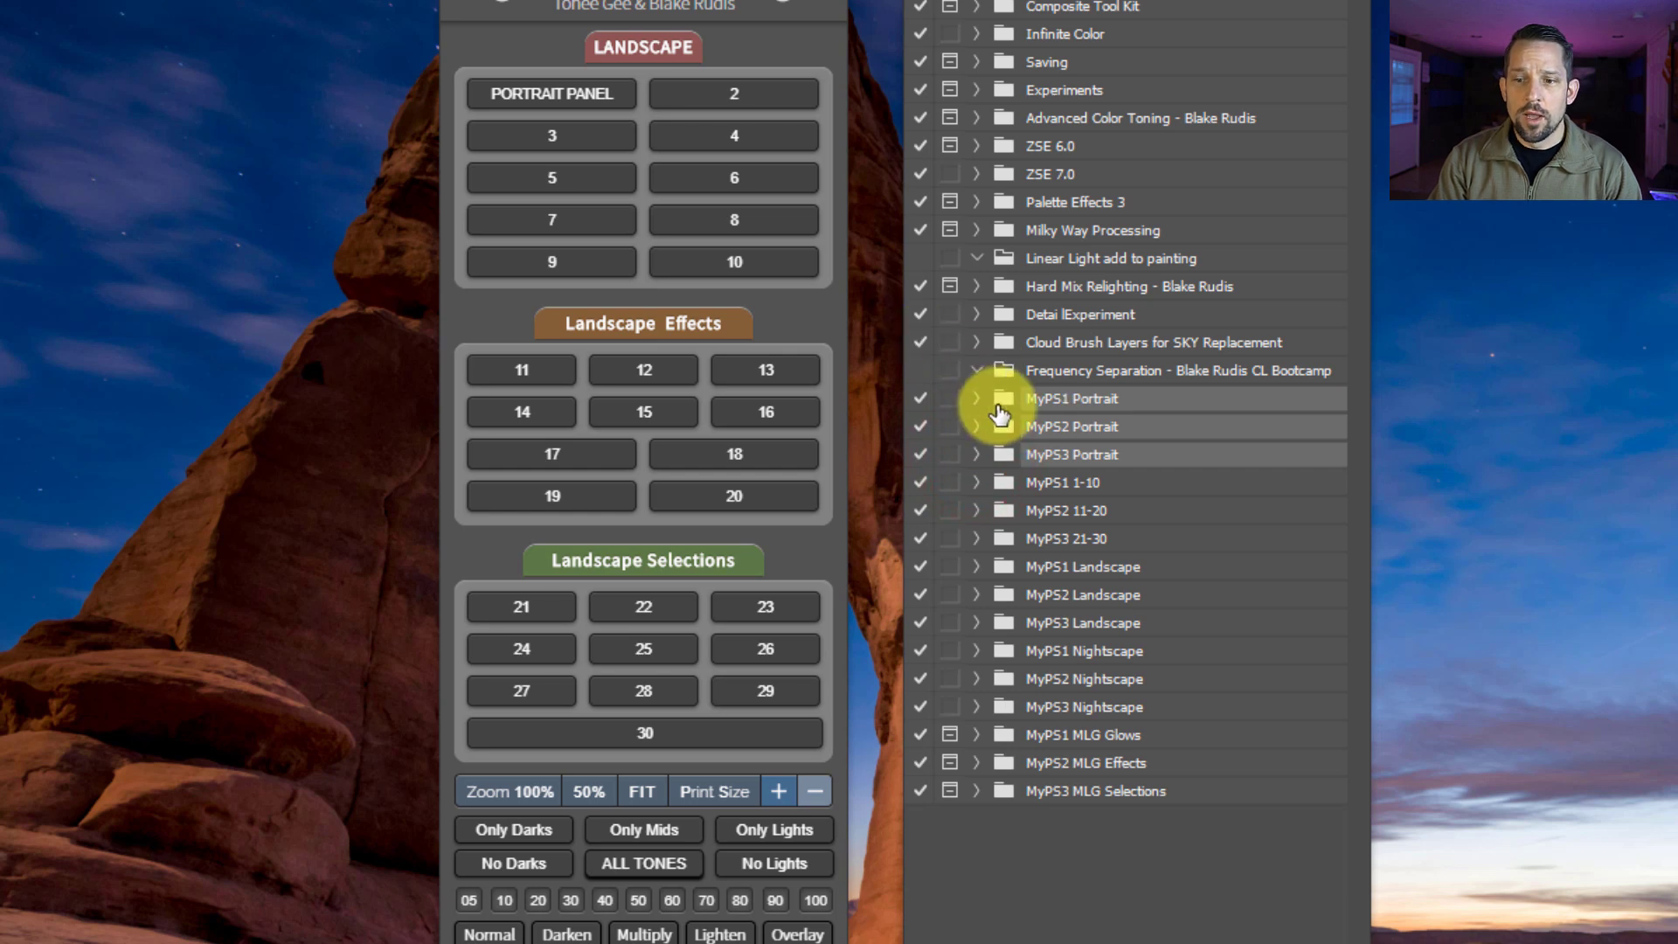
- Move MyPS1–MyPS3 Landscape sets above MyPS1 Portrait in the Actions panel
{"action": "left_click", "coordinate": [1067, 567]}
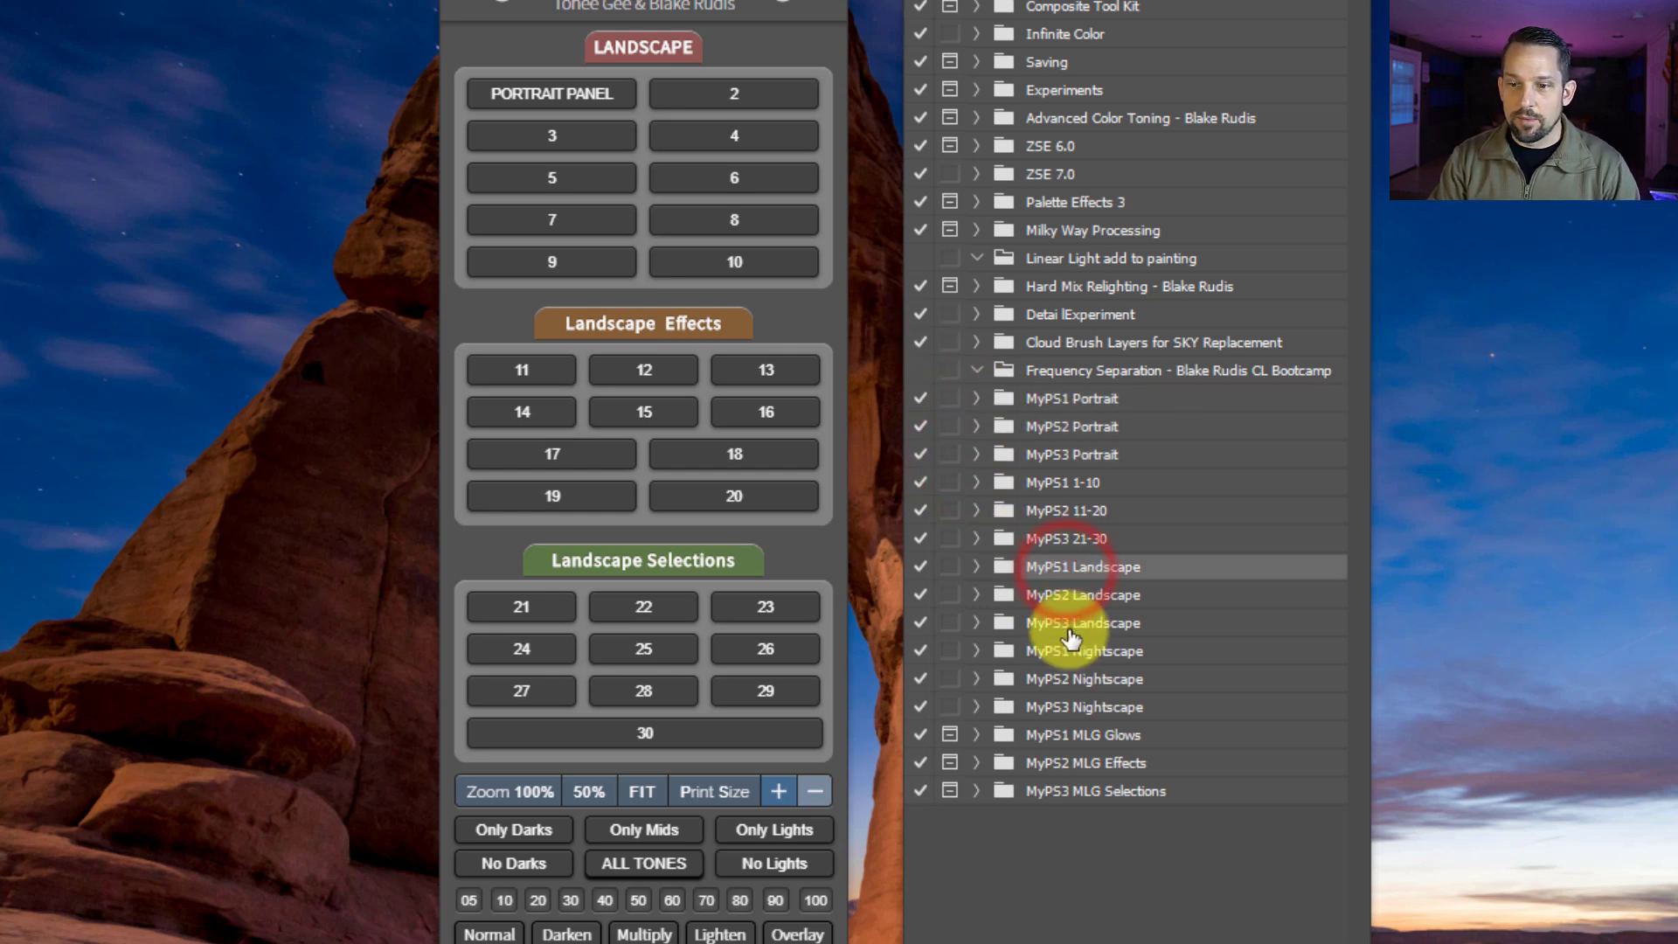
{"action": "left_click", "coordinate": [1068, 621], "text": "shift"}
{"action": "left_click_drag", "start_coordinate": [1111, 547], "coordinate": [1109, 393]}
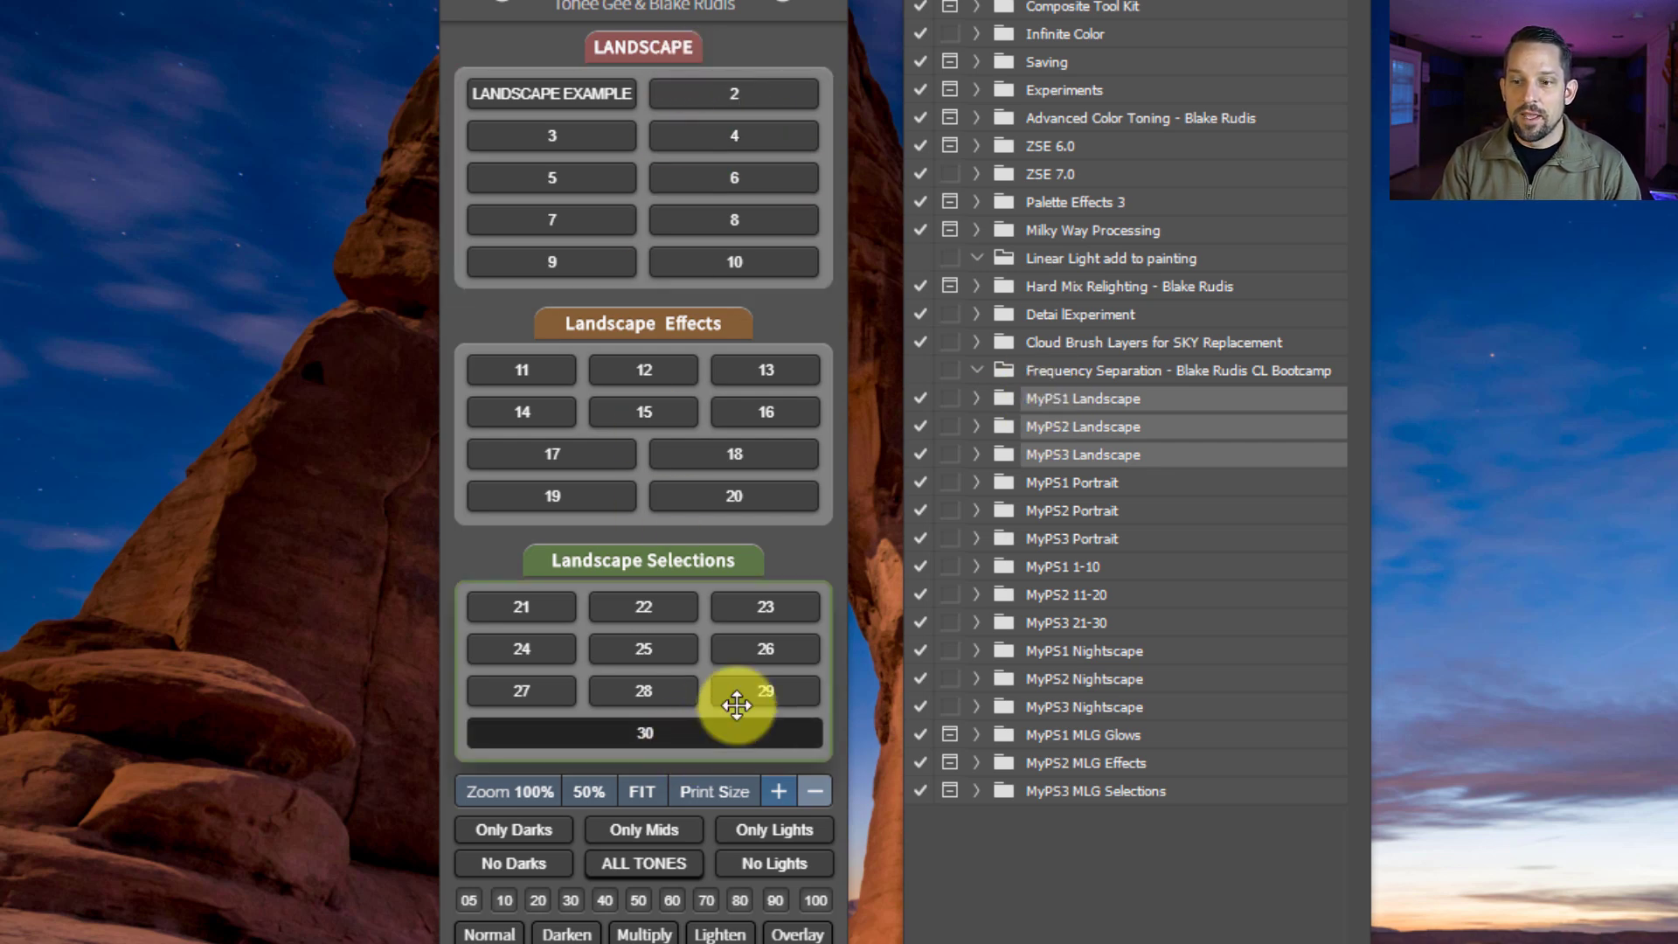
- Move the three Nightscape sets above the Landscape sets and select the Landscape Effects heading
{"action": "left_click", "coordinate": [1063, 648]}
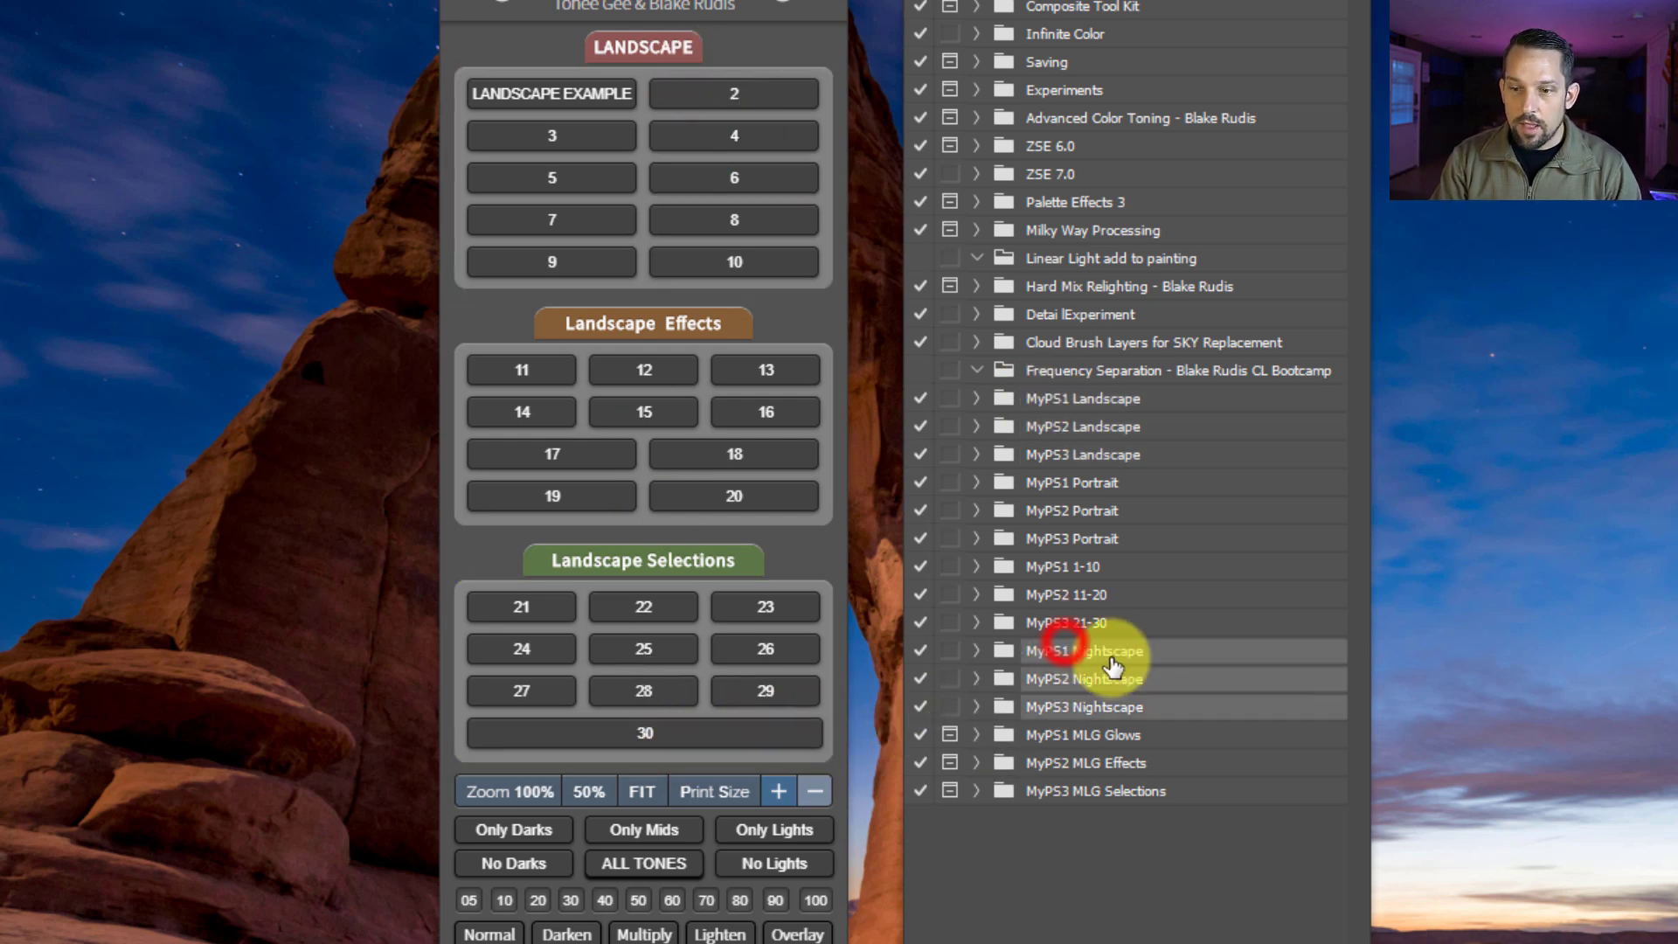
{"action": "left_click", "coordinate": [1063, 653]}
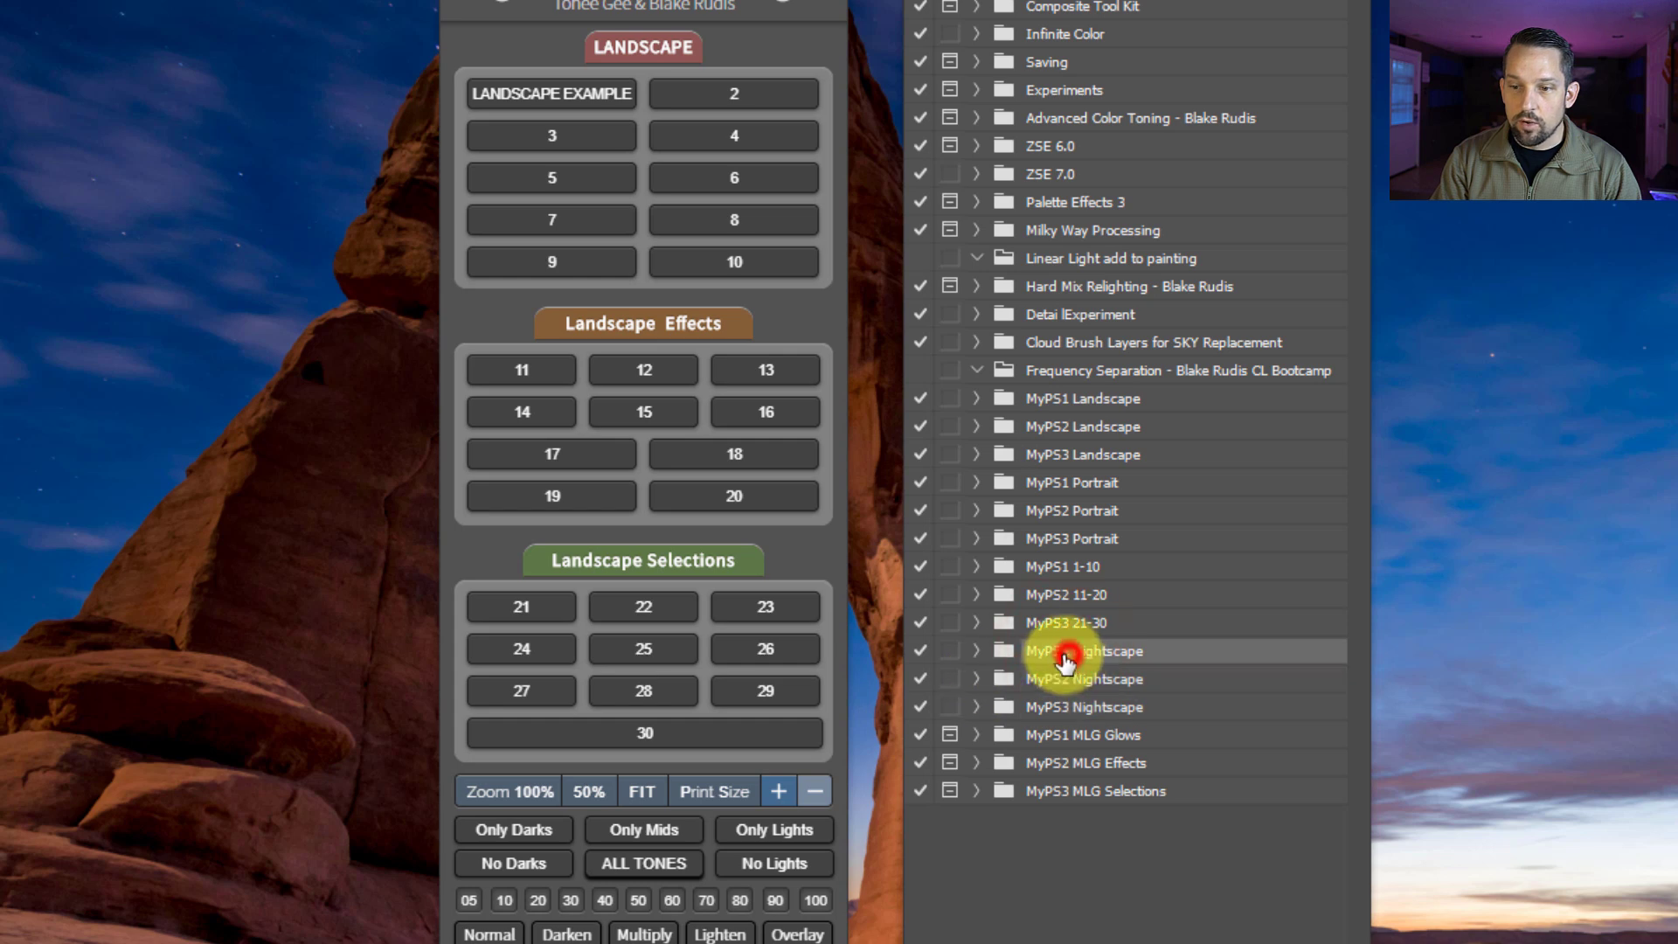
{"action": "left_click", "coordinate": [1119, 705], "text": "shift"}
{"action": "left_click_drag", "start_coordinate": [1167, 658], "coordinate": [1137, 389]}
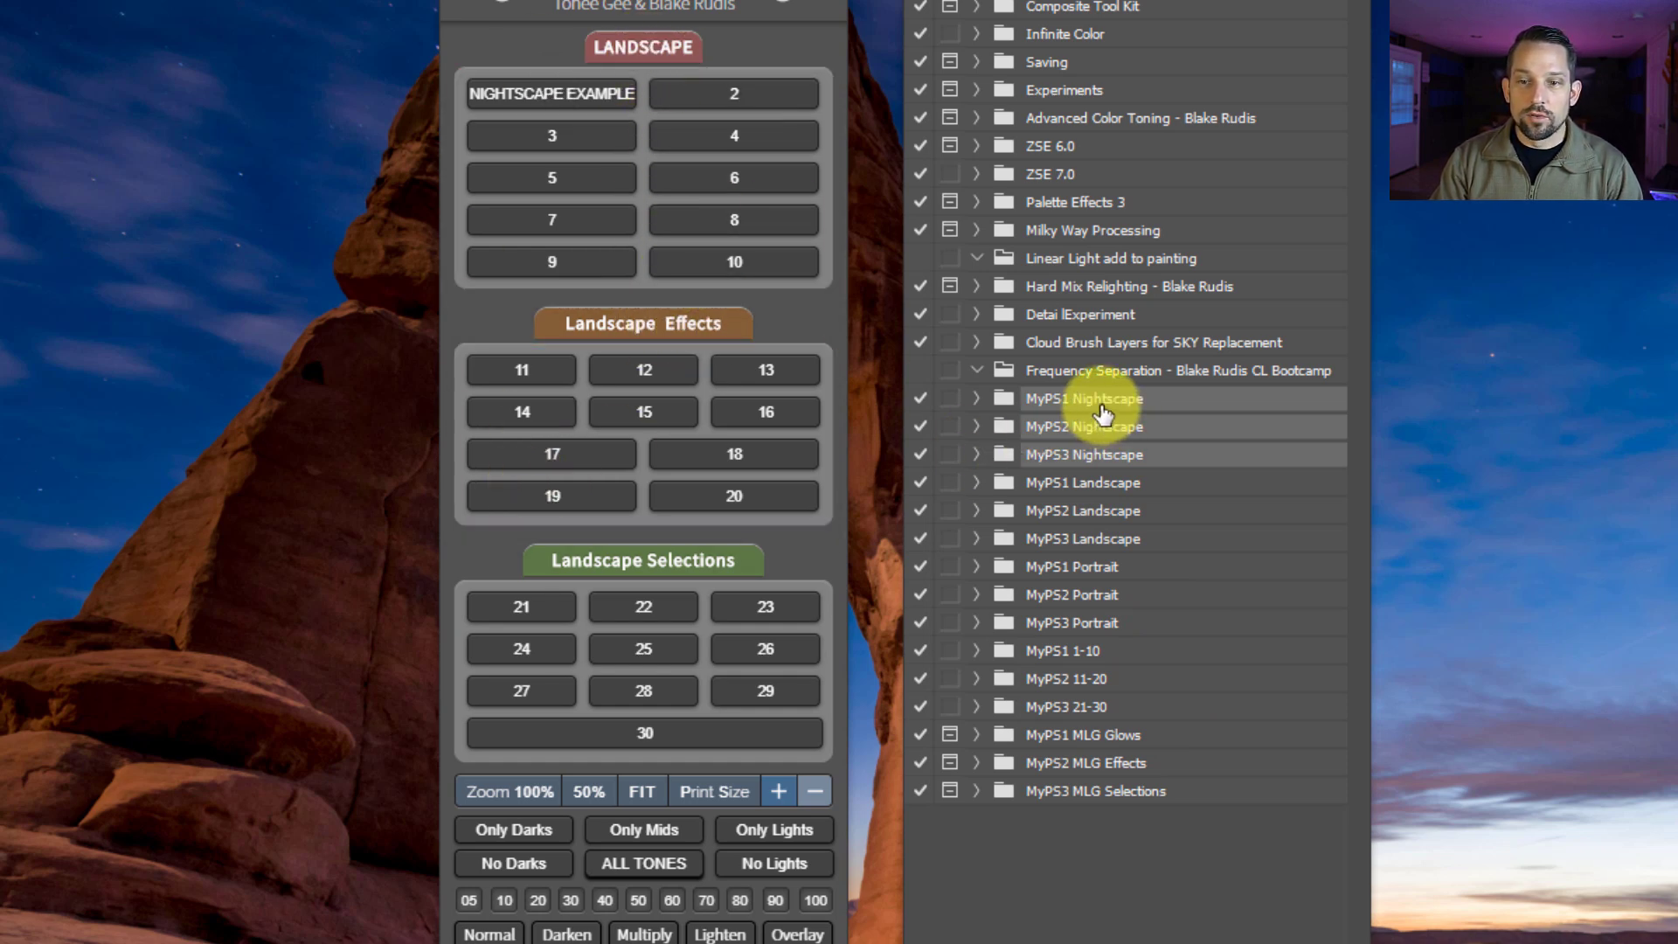
{"action": "left_click_drag", "start_coordinate": [1088, 413], "coordinate": [691, 323]}
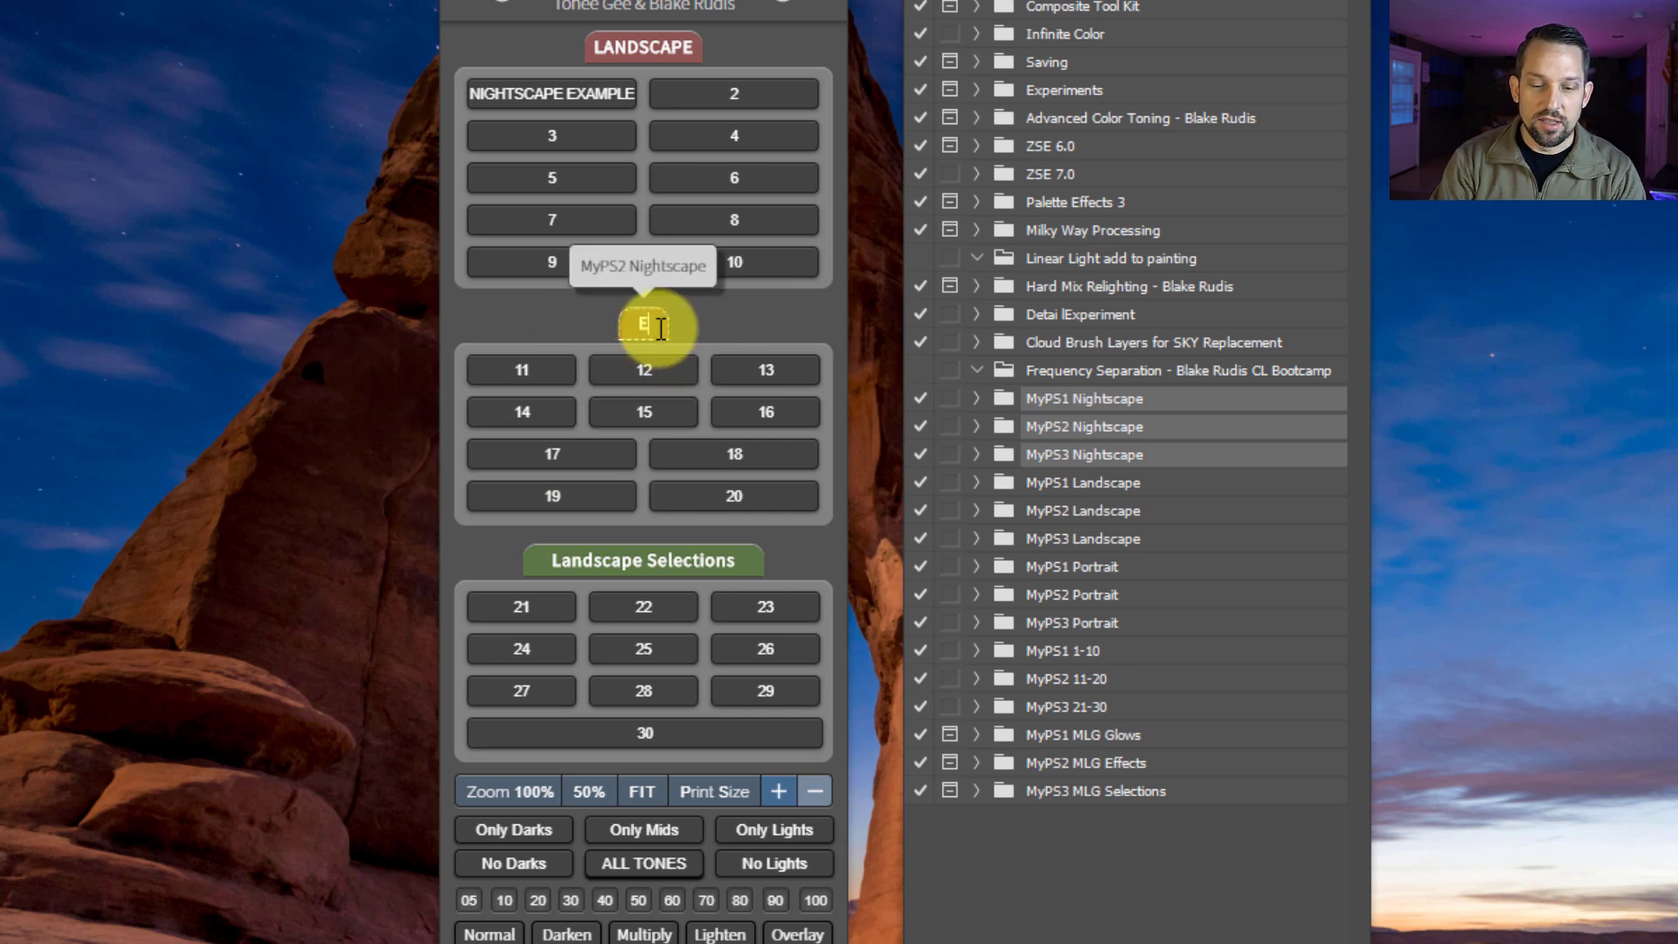
- Rename the Landscape Effects, Landscape Selections and LANDSCAPE headings to Effect, Selections and OTHER
{"action": "type", "text": "ffect"}
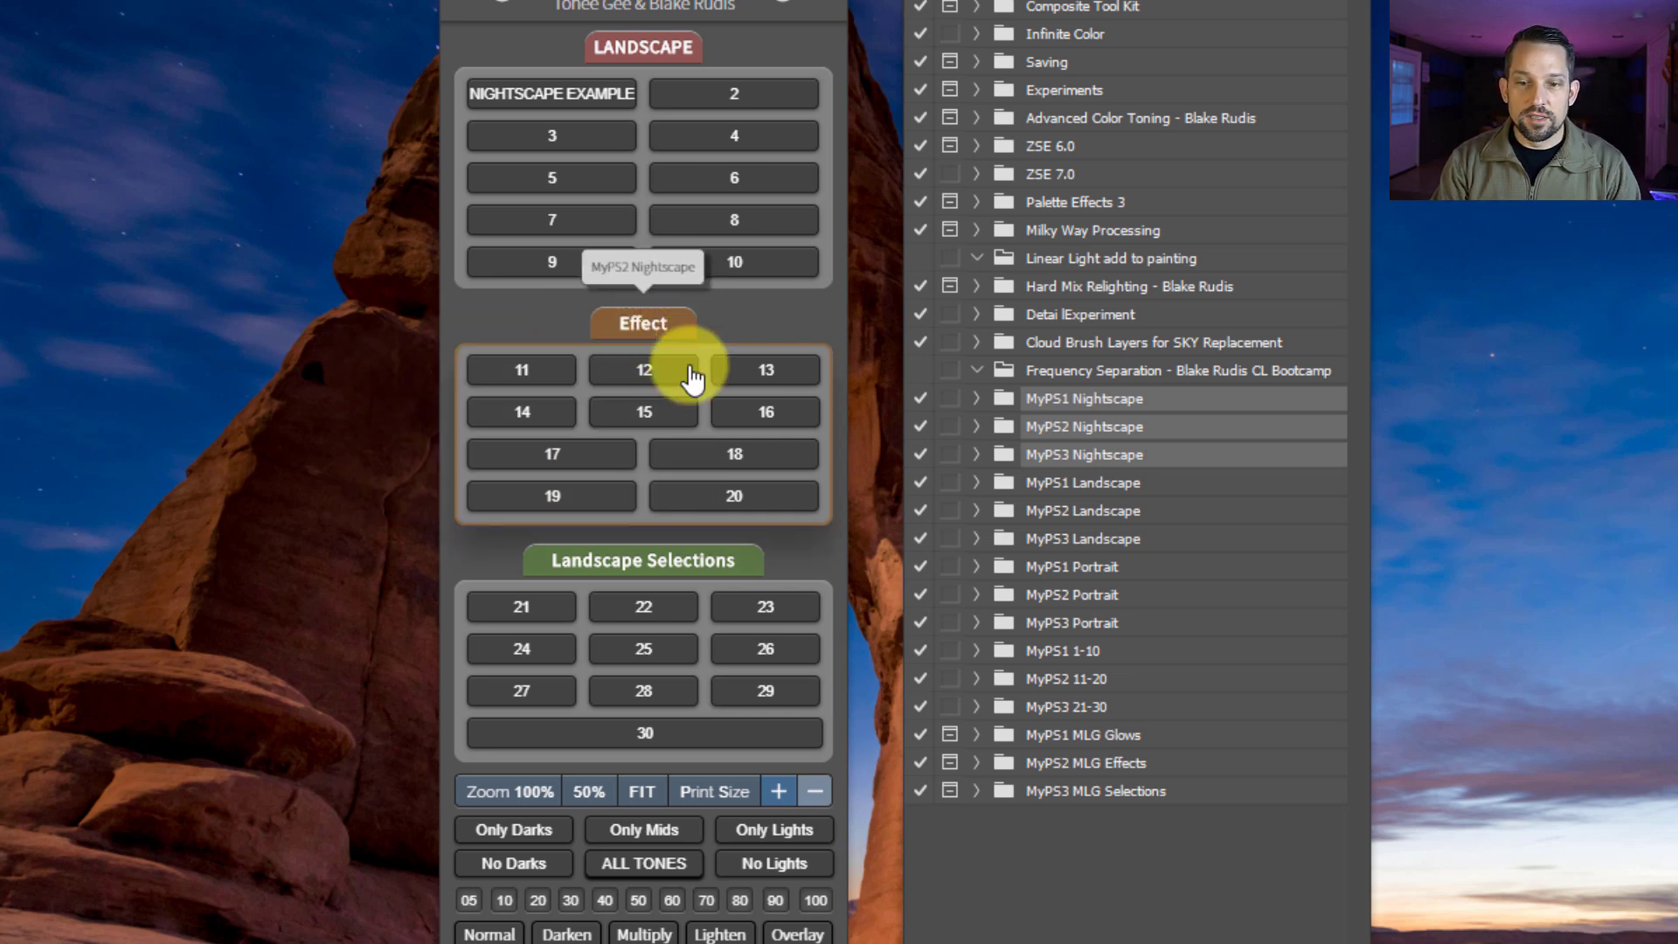
{"action": "double_click", "coordinate": [644, 560]}
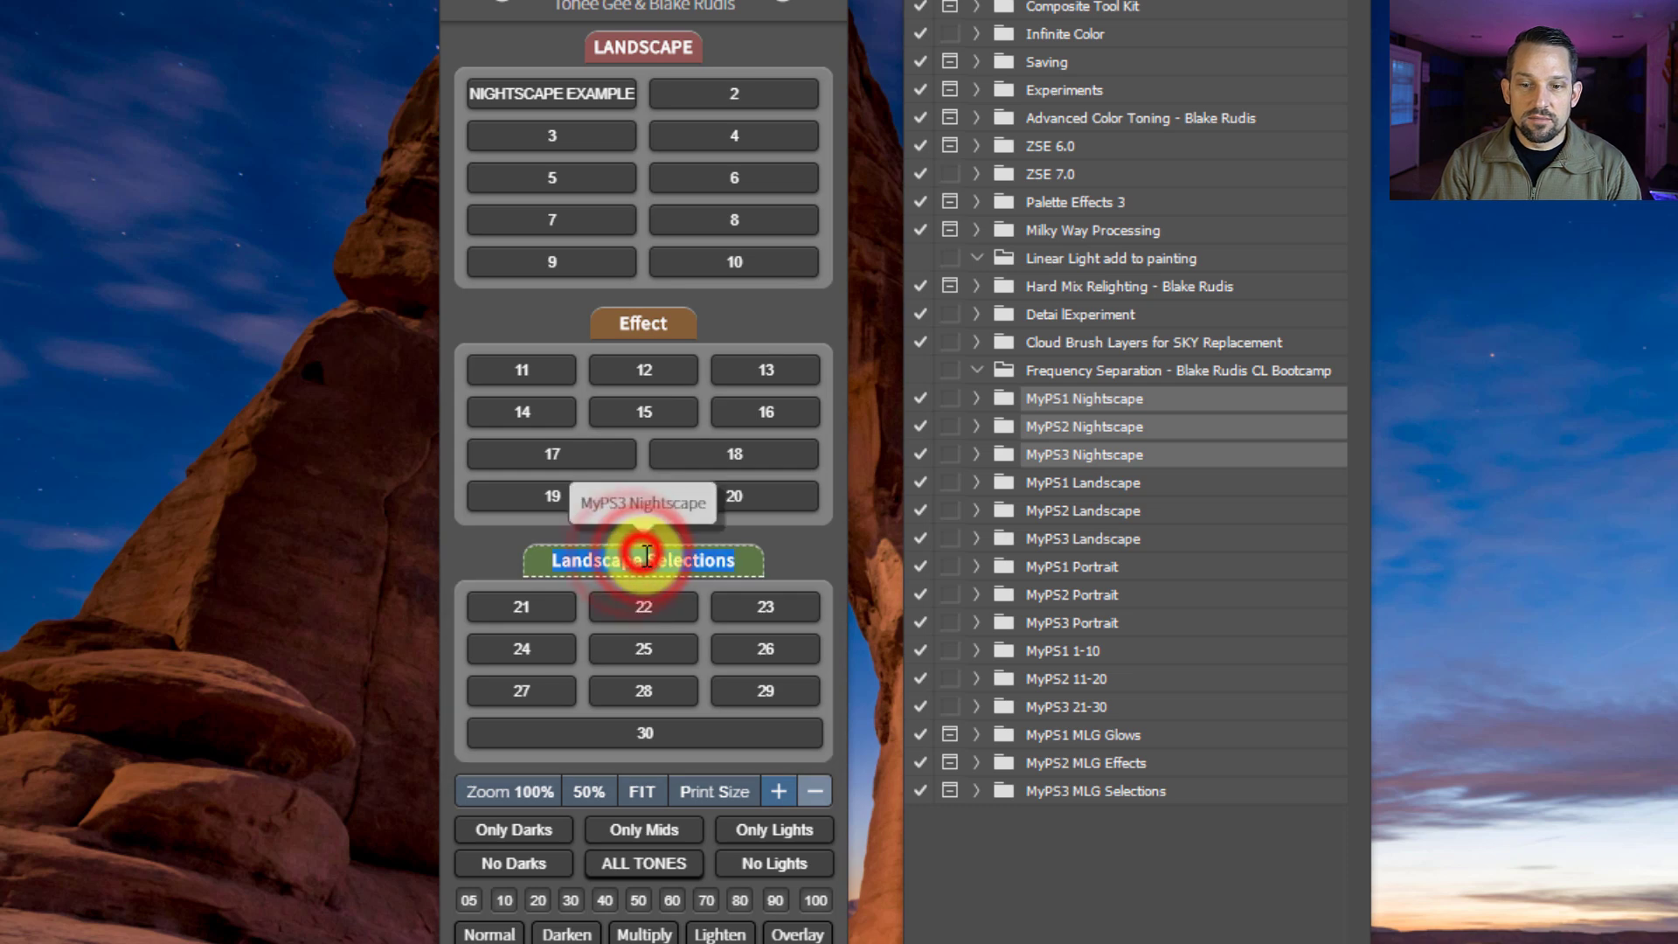
{"action": "key", "text": "BackSpace"}
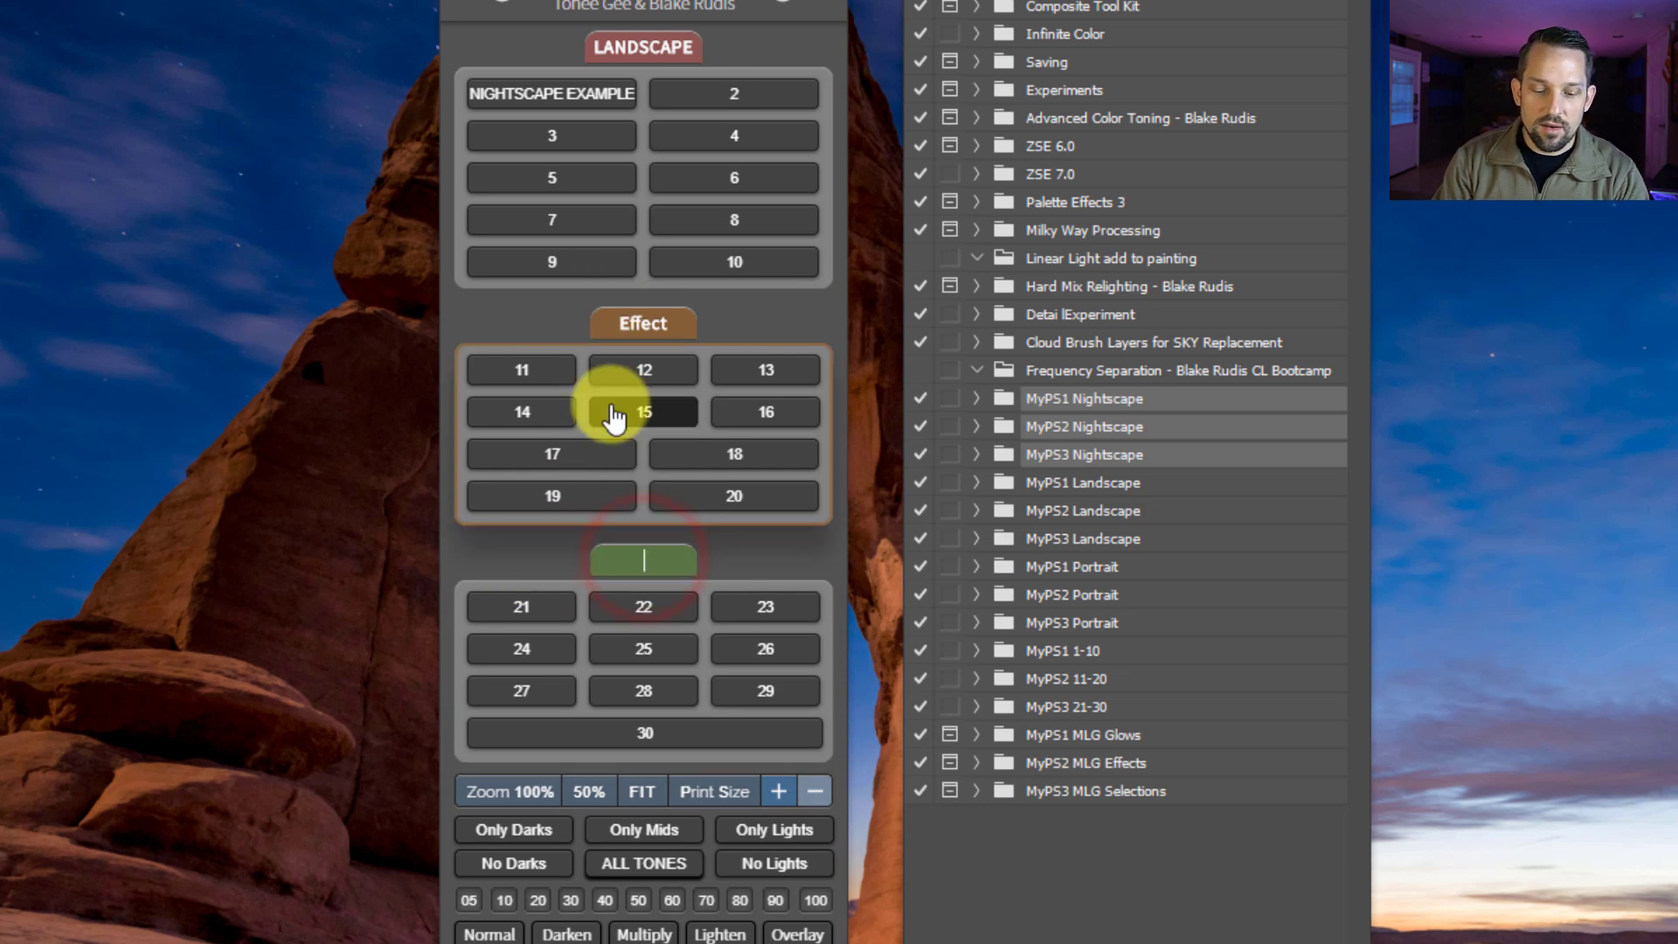
{"action": "type", "text": "Selections"}
{"action": "double_click", "coordinate": [635, 45]}
{"action": "type", "text": "OTHER"}
{"action": "key", "text": "Return"}
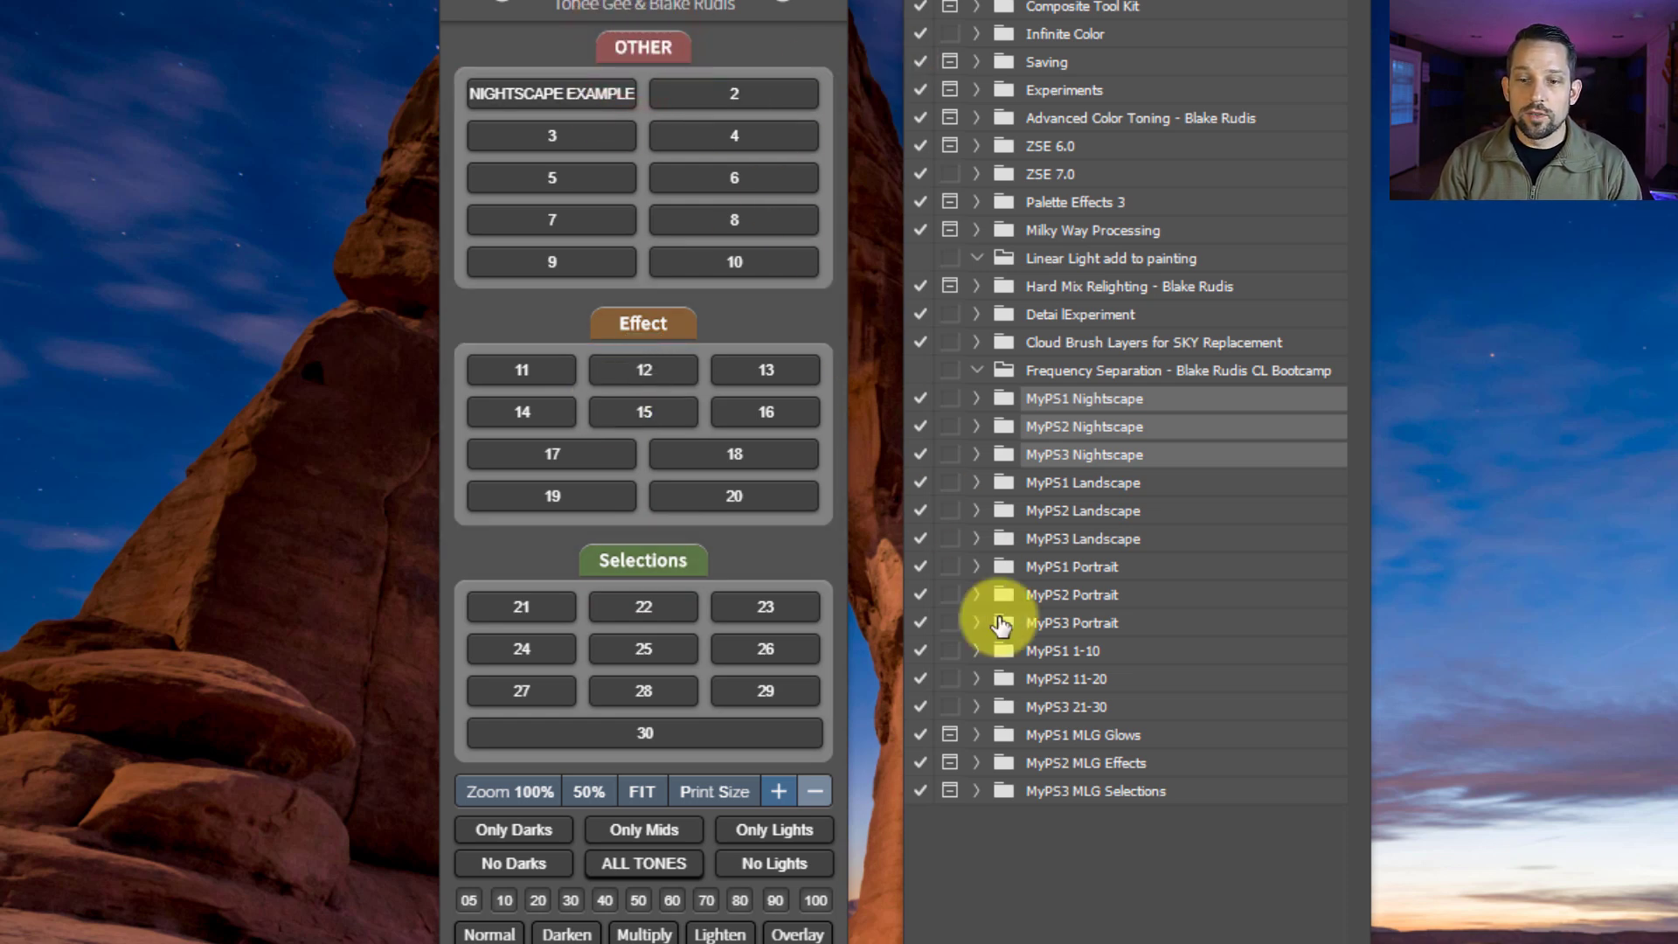
- Move the three MLG action sets above the Nightscape sets and refresh My Panel
{"action": "left_click", "coordinate": [1065, 735]}
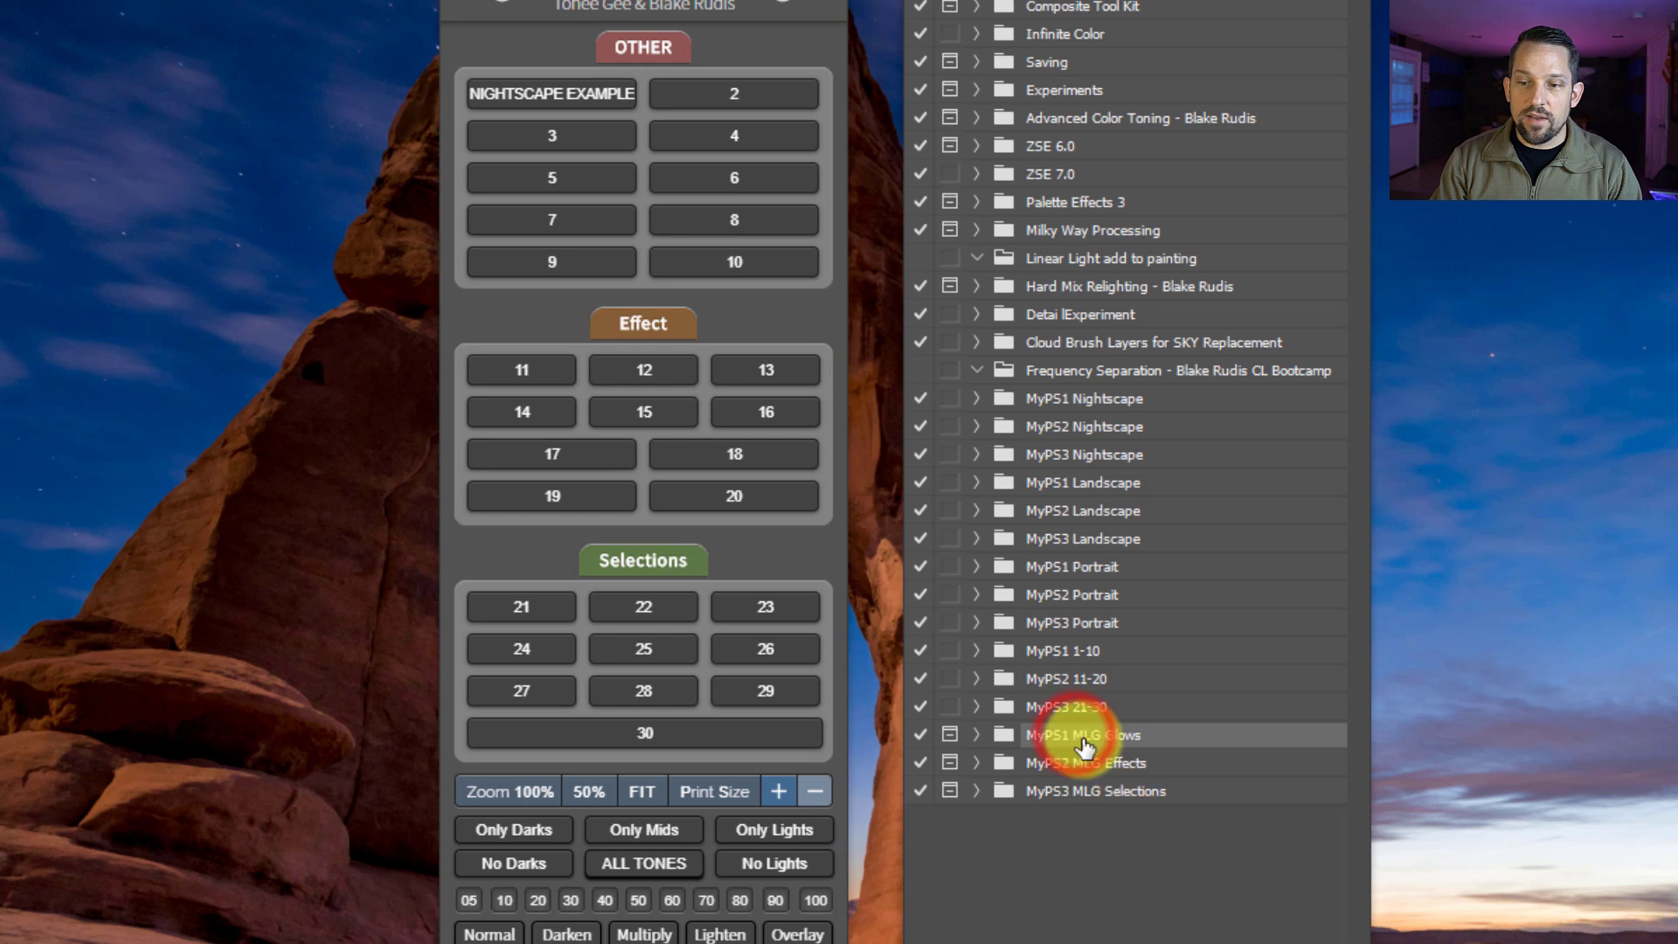
{"action": "left_click", "coordinate": [1122, 796], "text": "shift"}
{"action": "left_click_drag", "start_coordinate": [1138, 742], "coordinate": [1130, 396]}
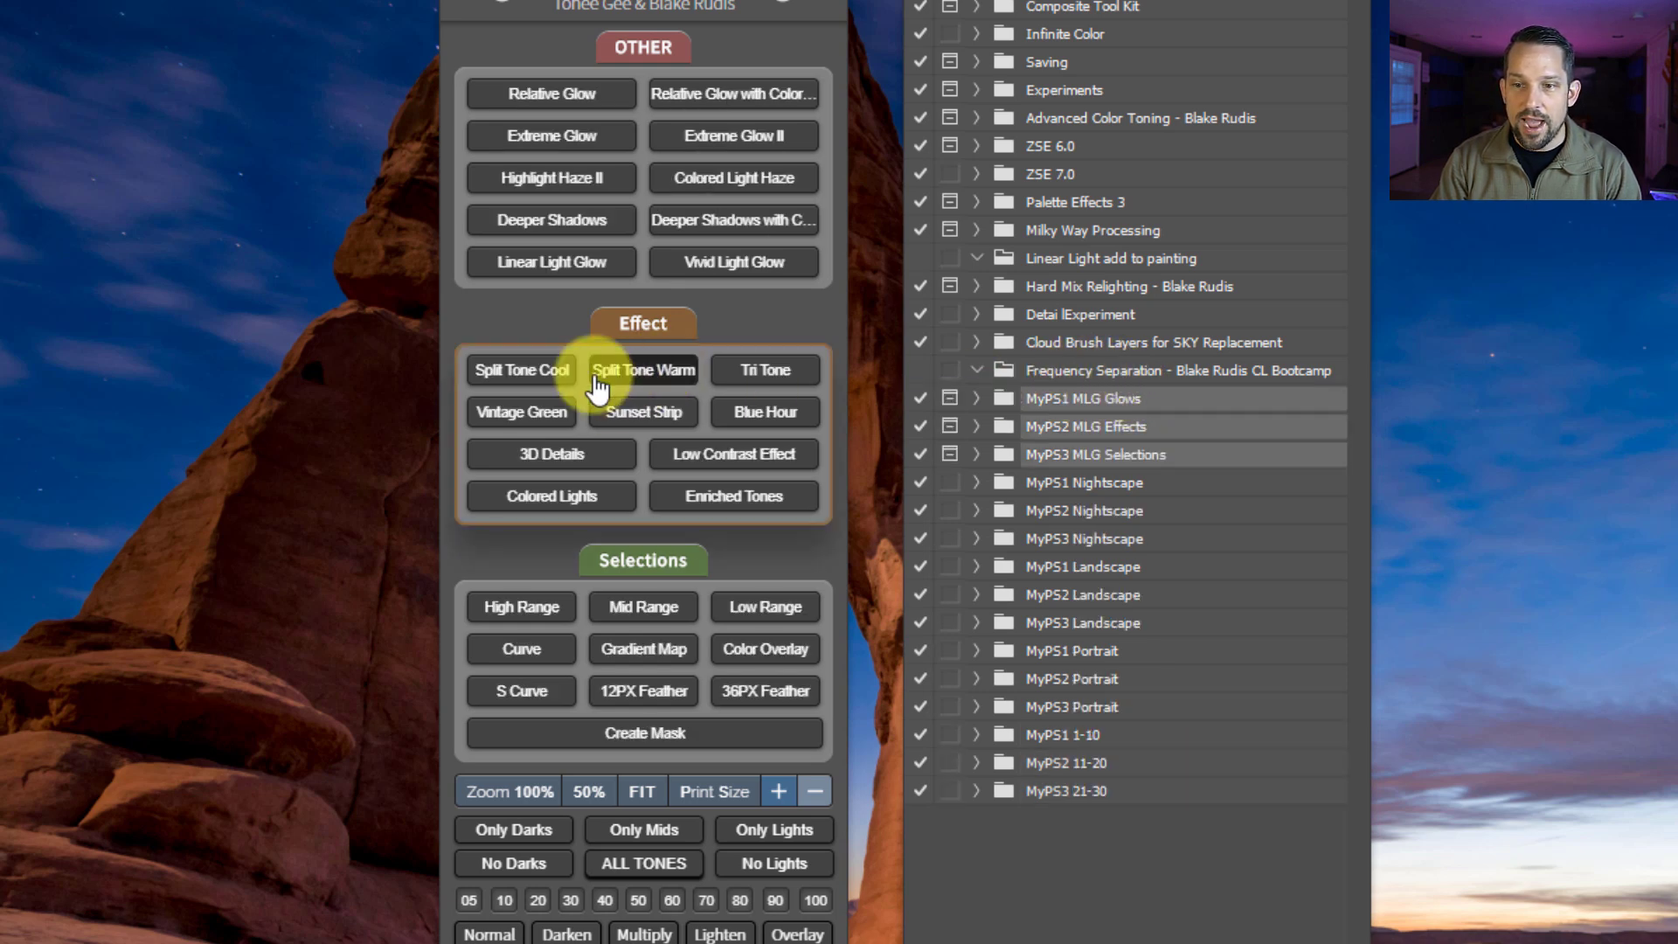
{"action": "left_click", "coordinate": [643, 325]}
- In MyPS1 MLG Glows, move Relative Glow below Colored Light Haze
{"action": "left_click", "coordinate": [977, 398]}
{"action": "left_click", "coordinate": [977, 399]}
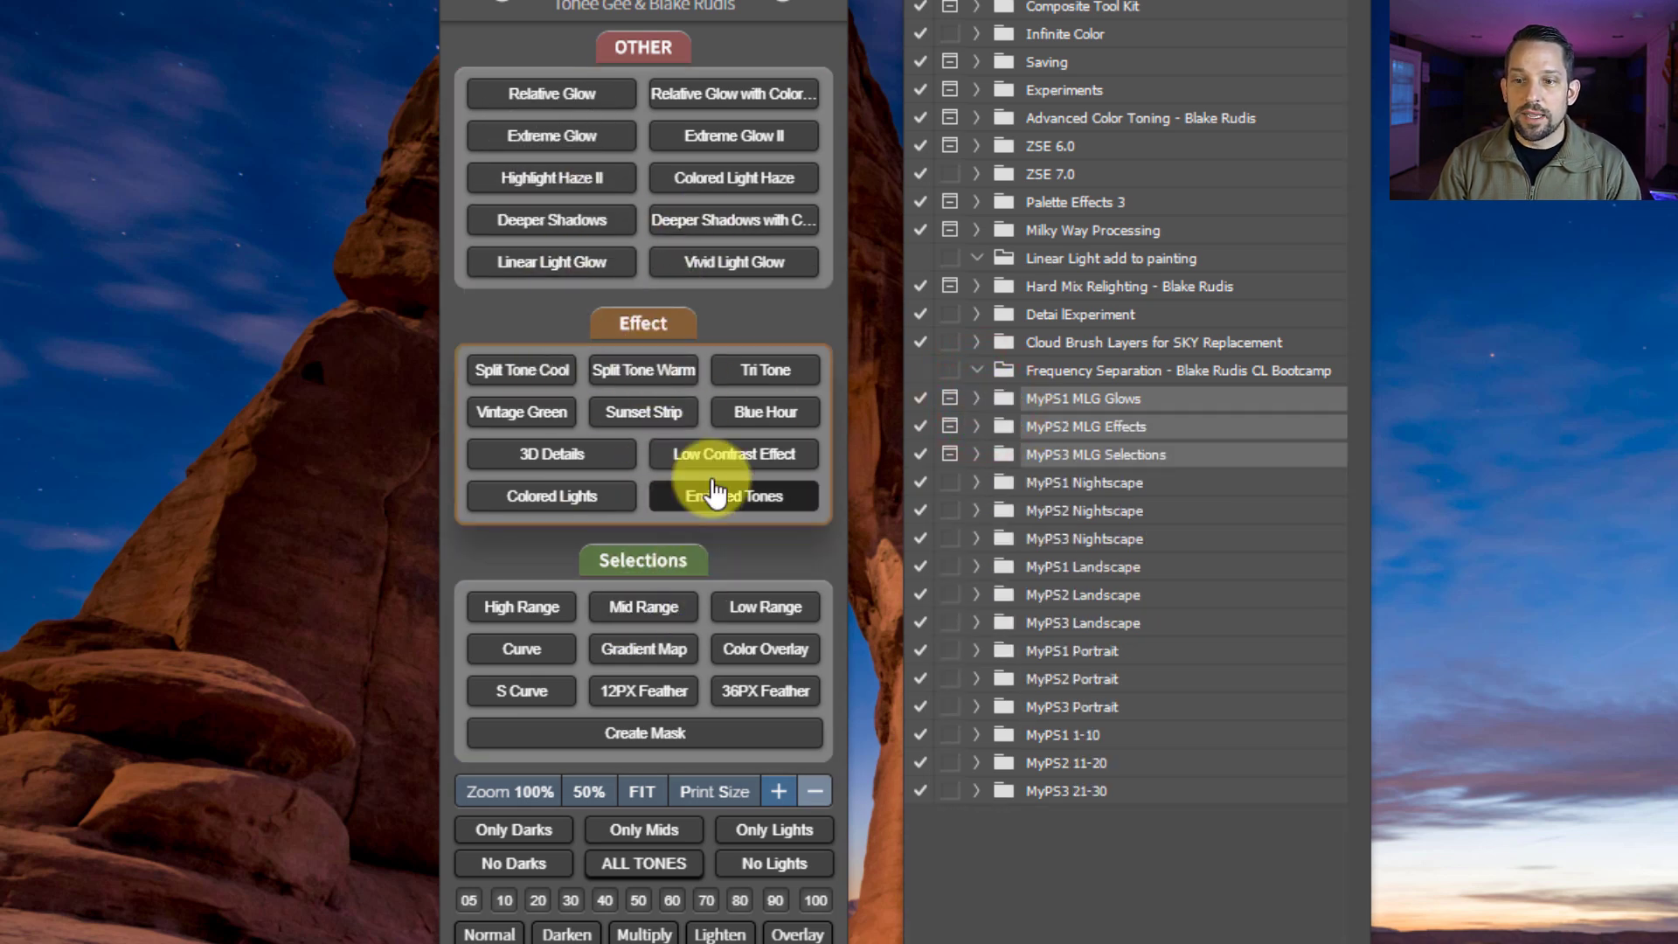
{"action": "left_click", "coordinate": [978, 399]}
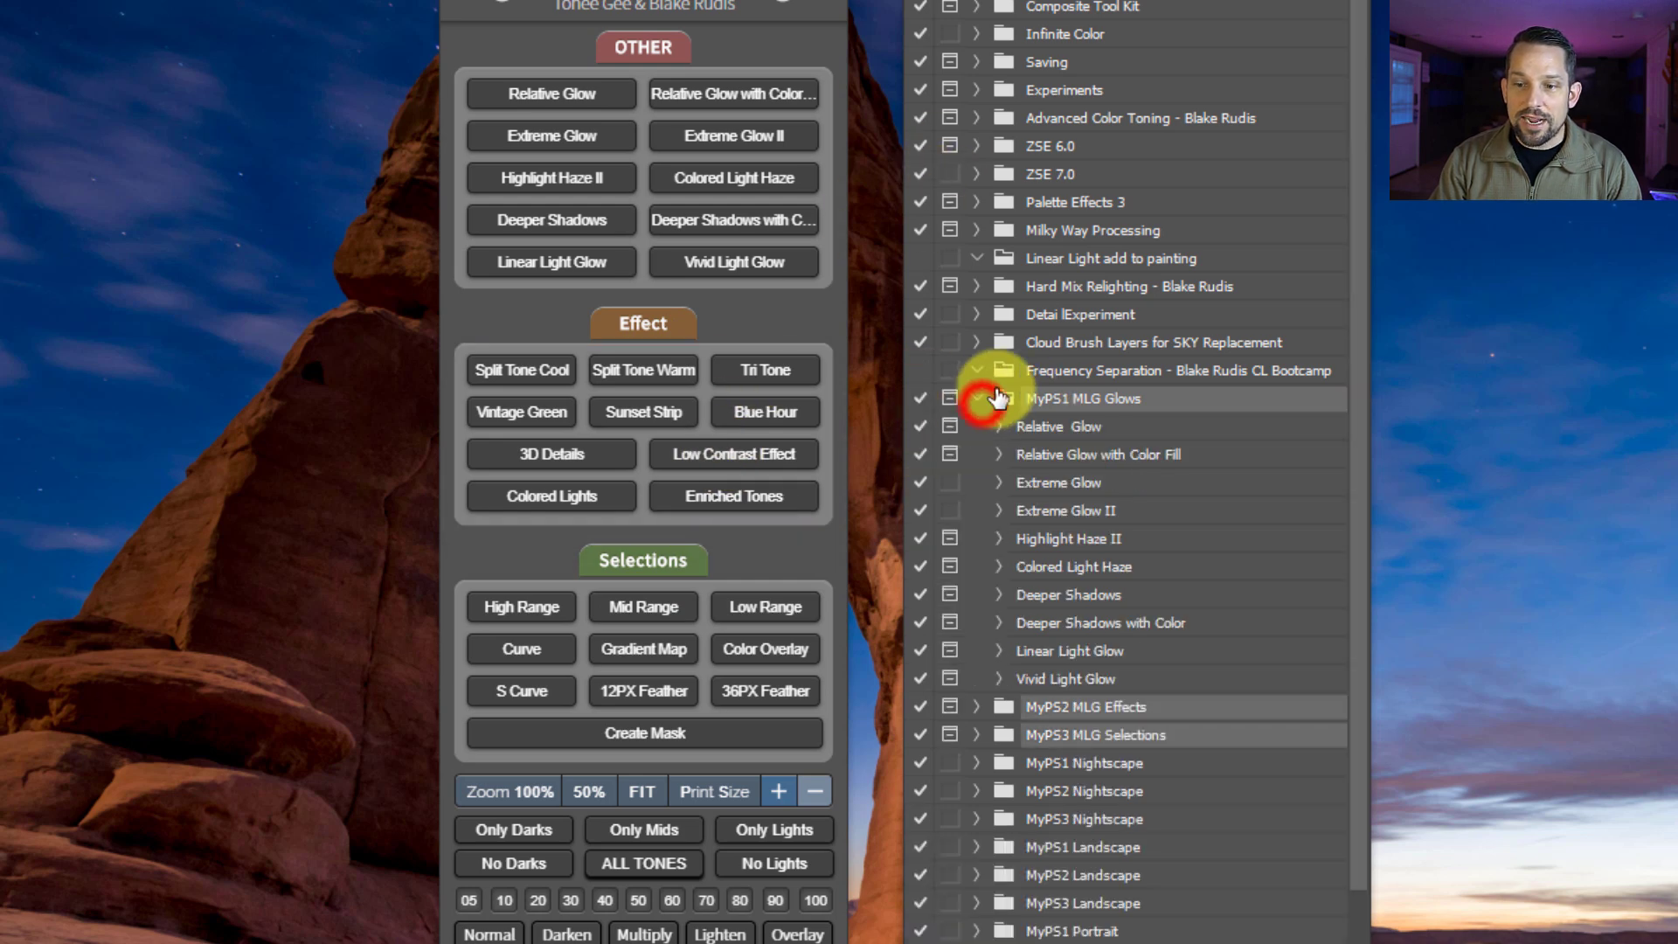
{"action": "left_click", "coordinate": [1055, 428]}
{"action": "left_click_drag", "start_coordinate": [1055, 428], "coordinate": [1046, 580]}
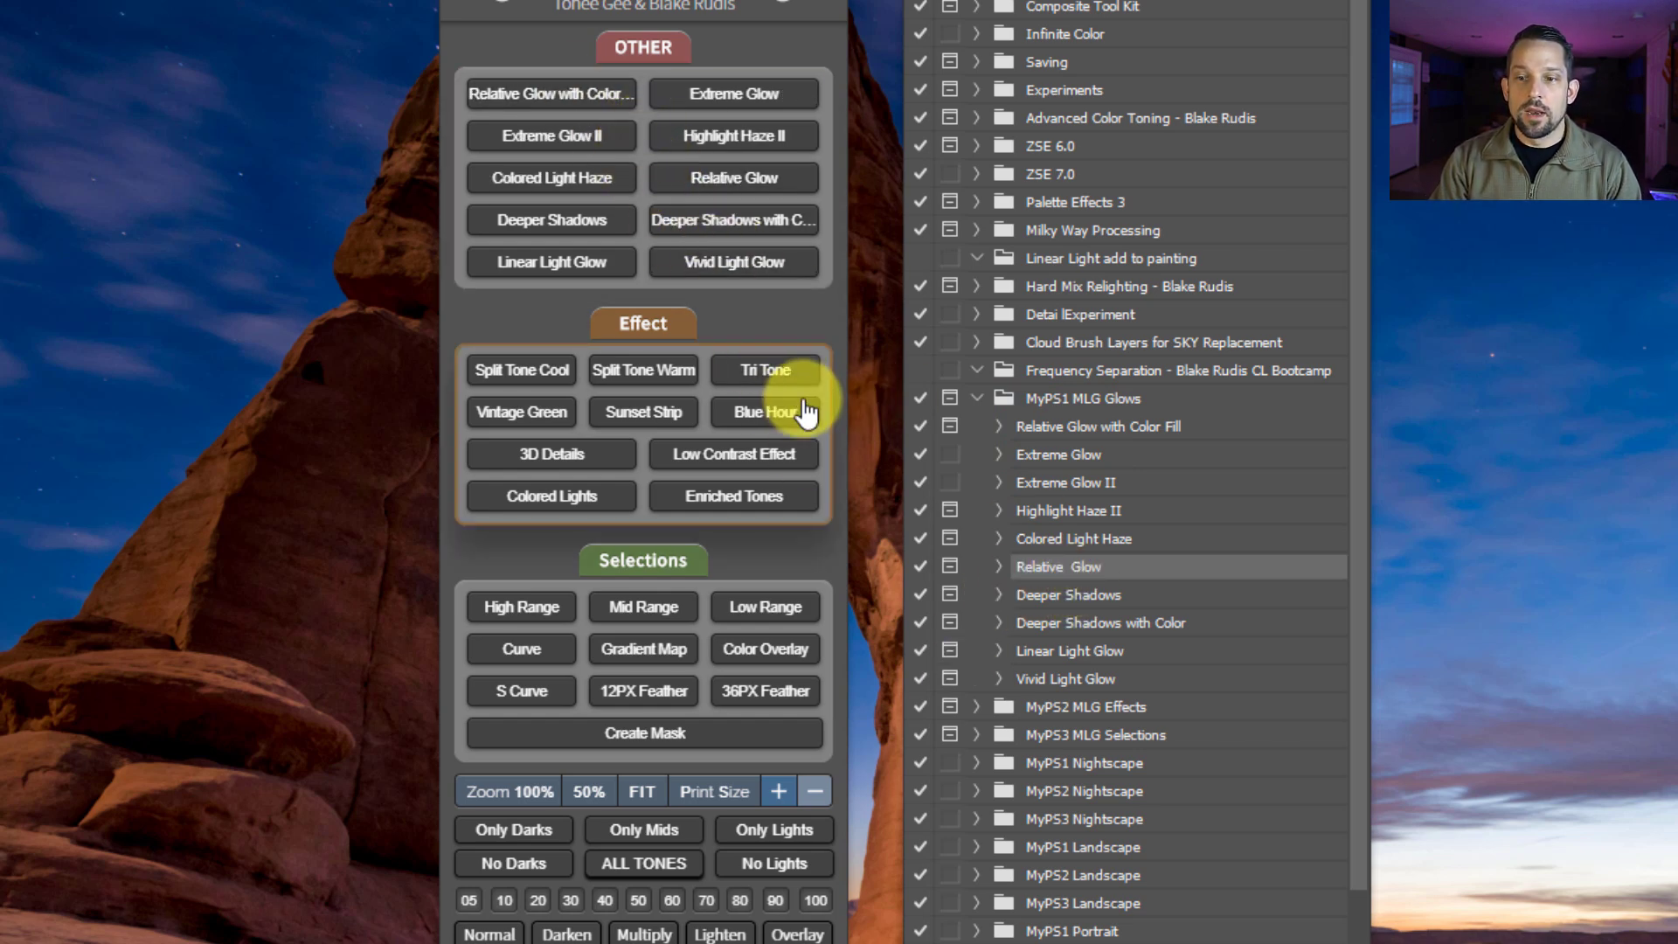
{"action": "left_click", "coordinate": [1067, 679]}
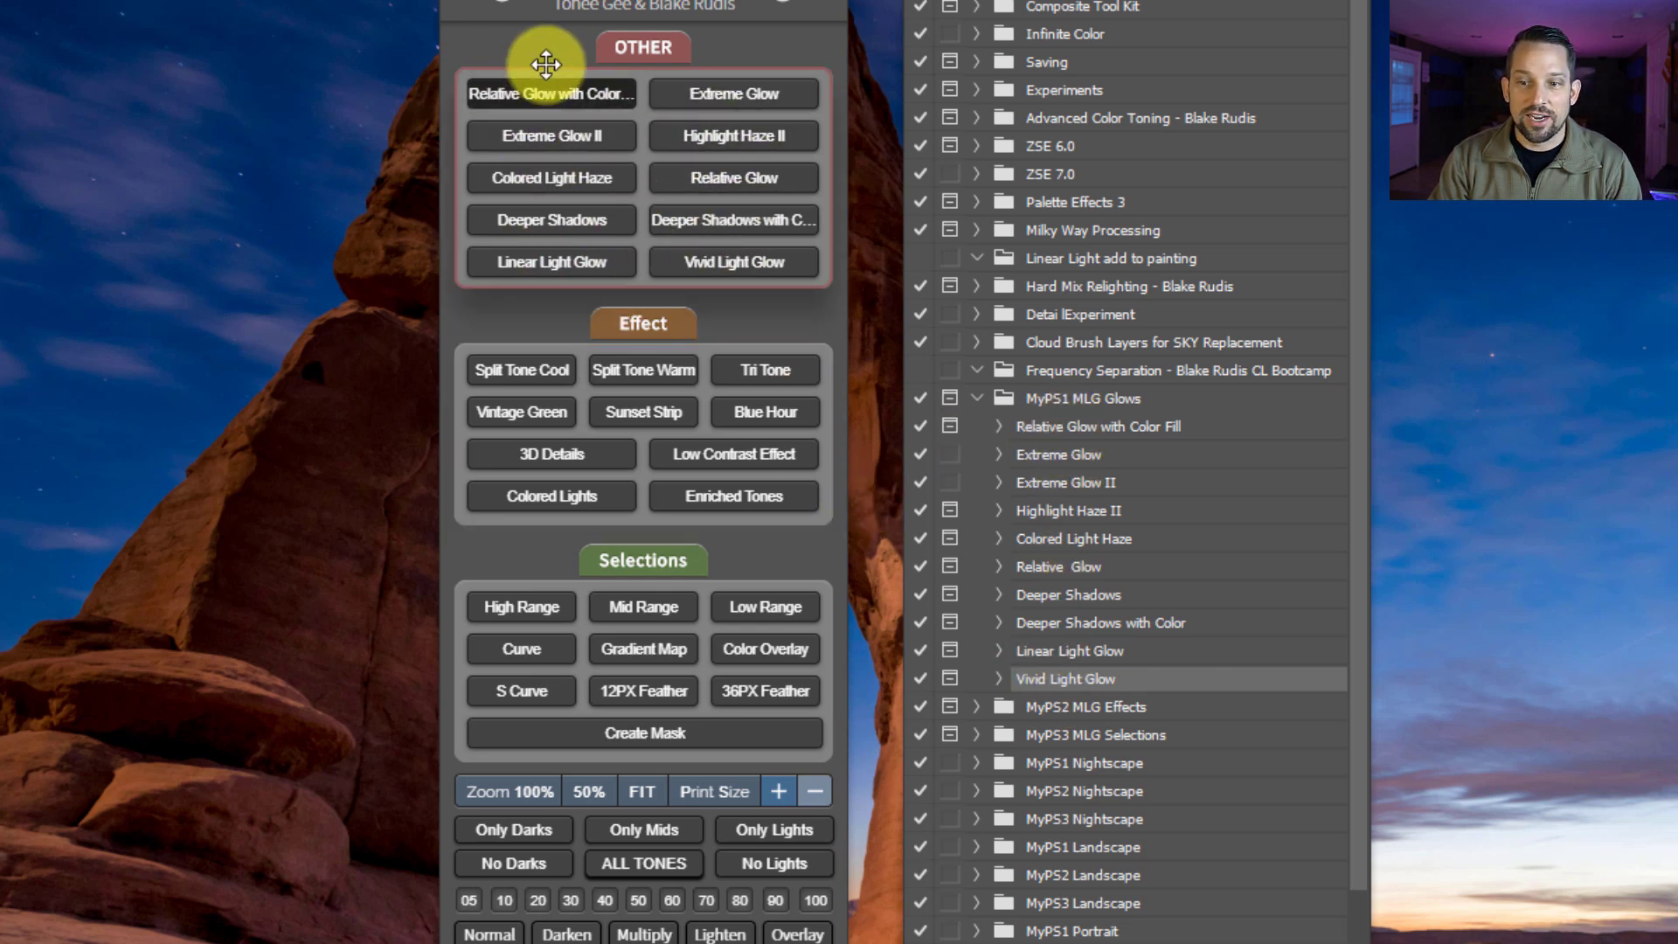
- Collapse the MyPS1 MLG Glows set, hiding Relative Glow and its sibling actions
{"action": "left_click", "coordinate": [978, 400]}
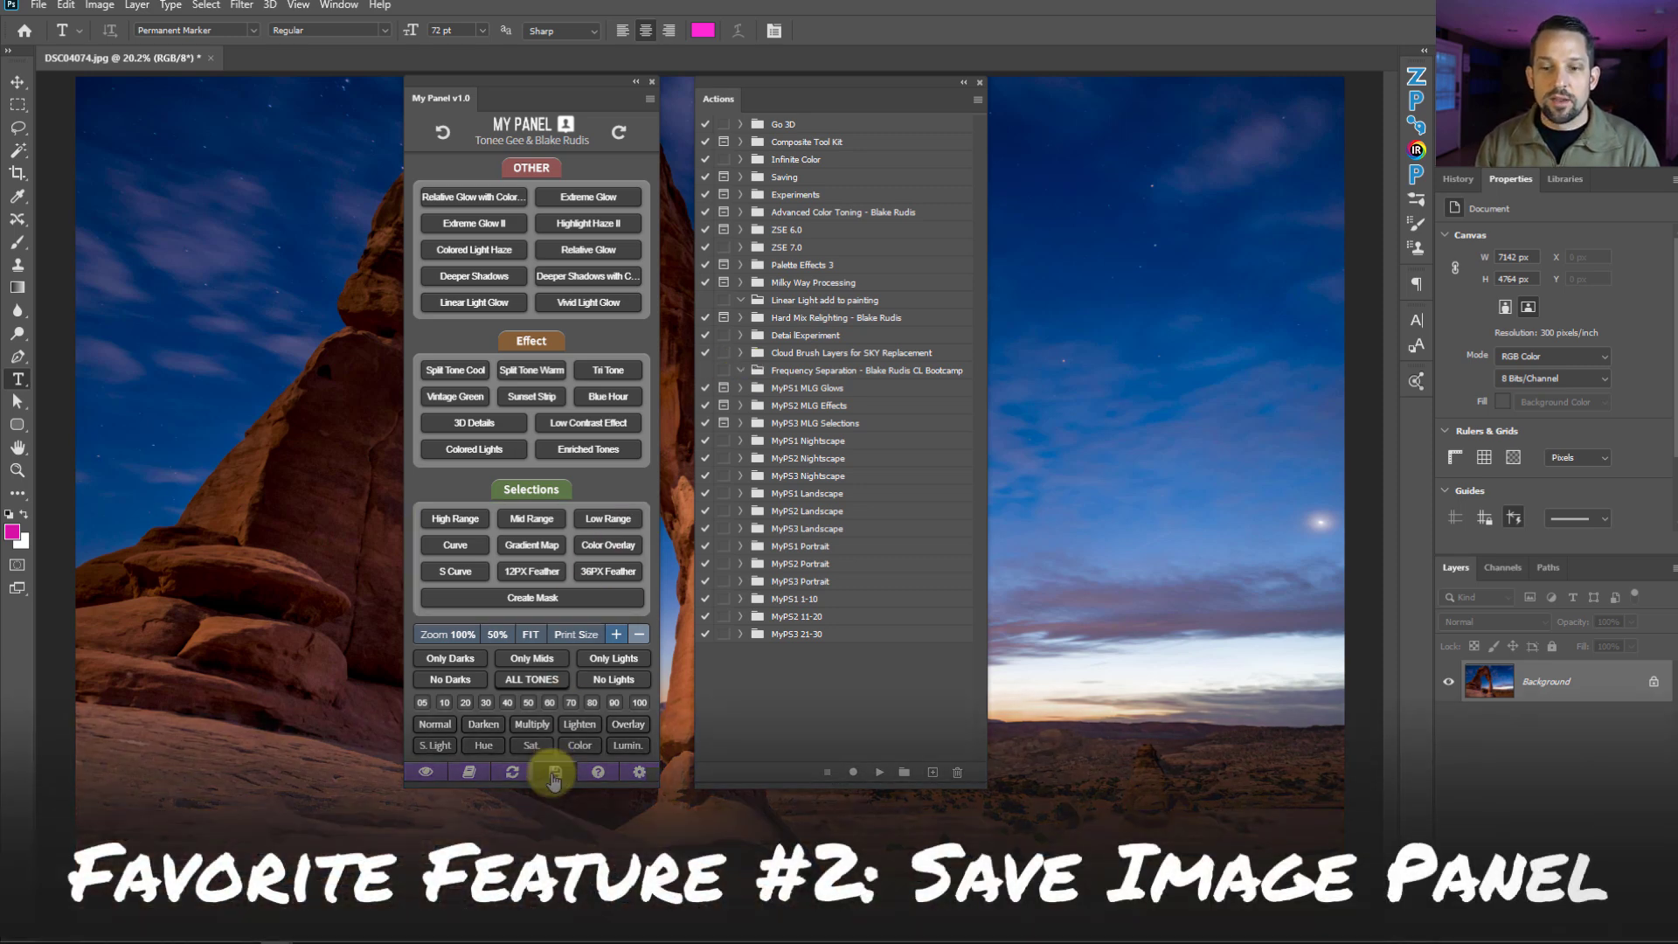
- Show My Panel's Smart Resize, Watermark and Save Image page and dock it beside Properties
{"action": "left_click", "coordinate": [555, 773]}
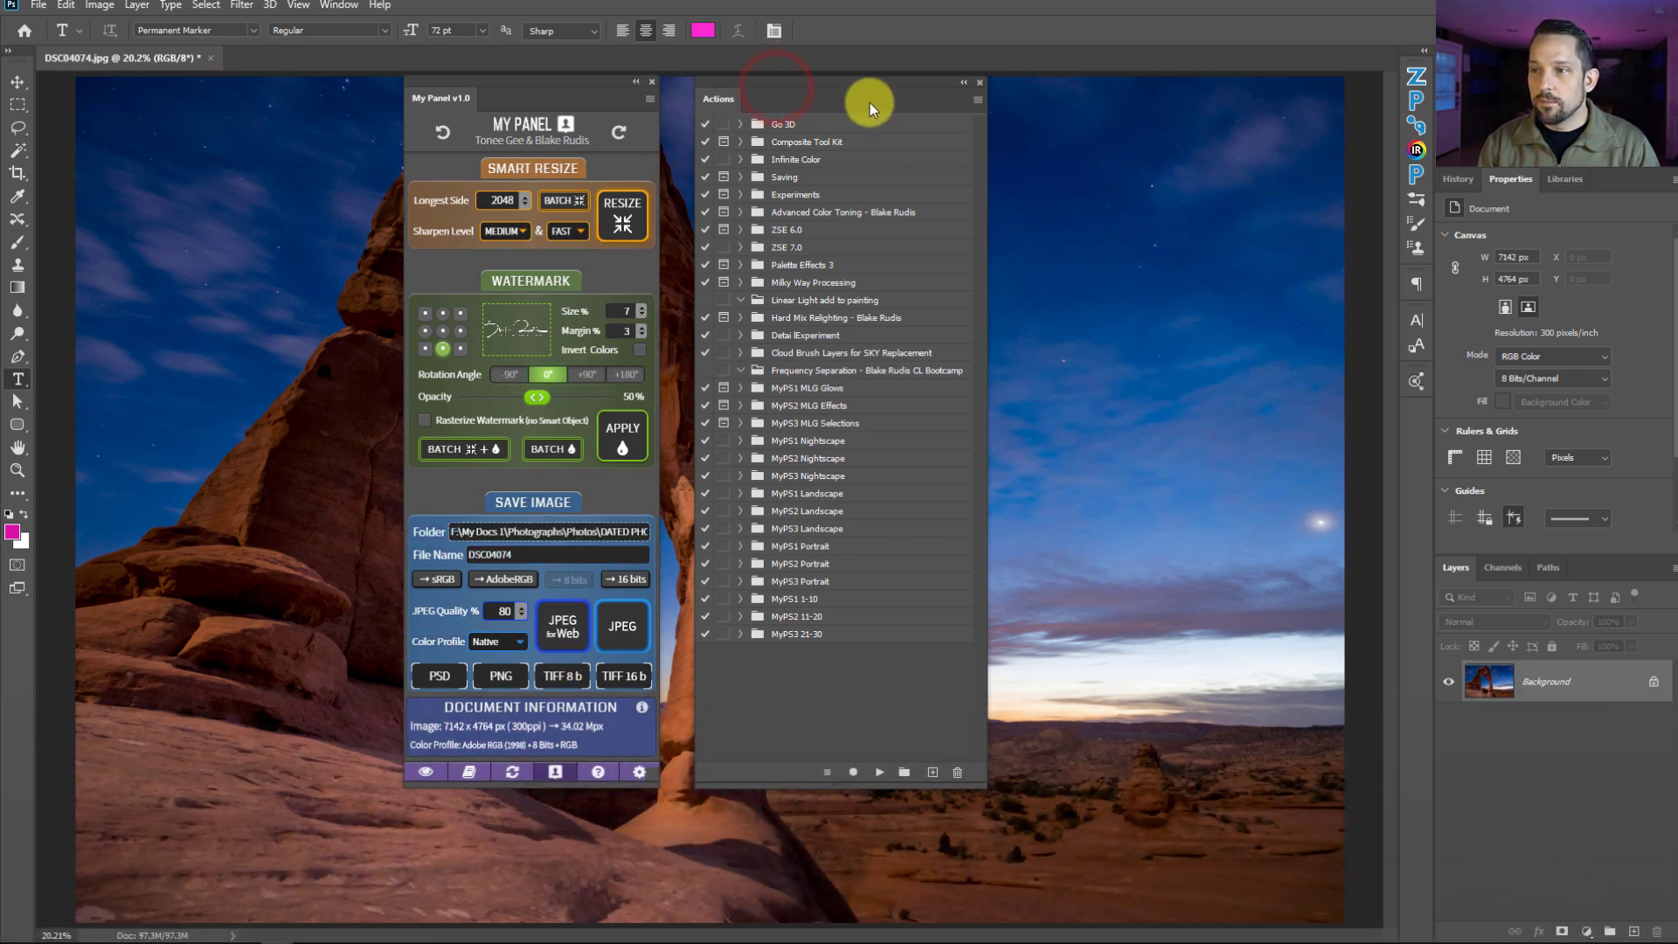
{"action": "left_click_drag", "start_coordinate": [856, 101], "coordinate": [1417, 199]}
{"action": "left_click_drag", "start_coordinate": [495, 105], "coordinate": [1162, 240]}
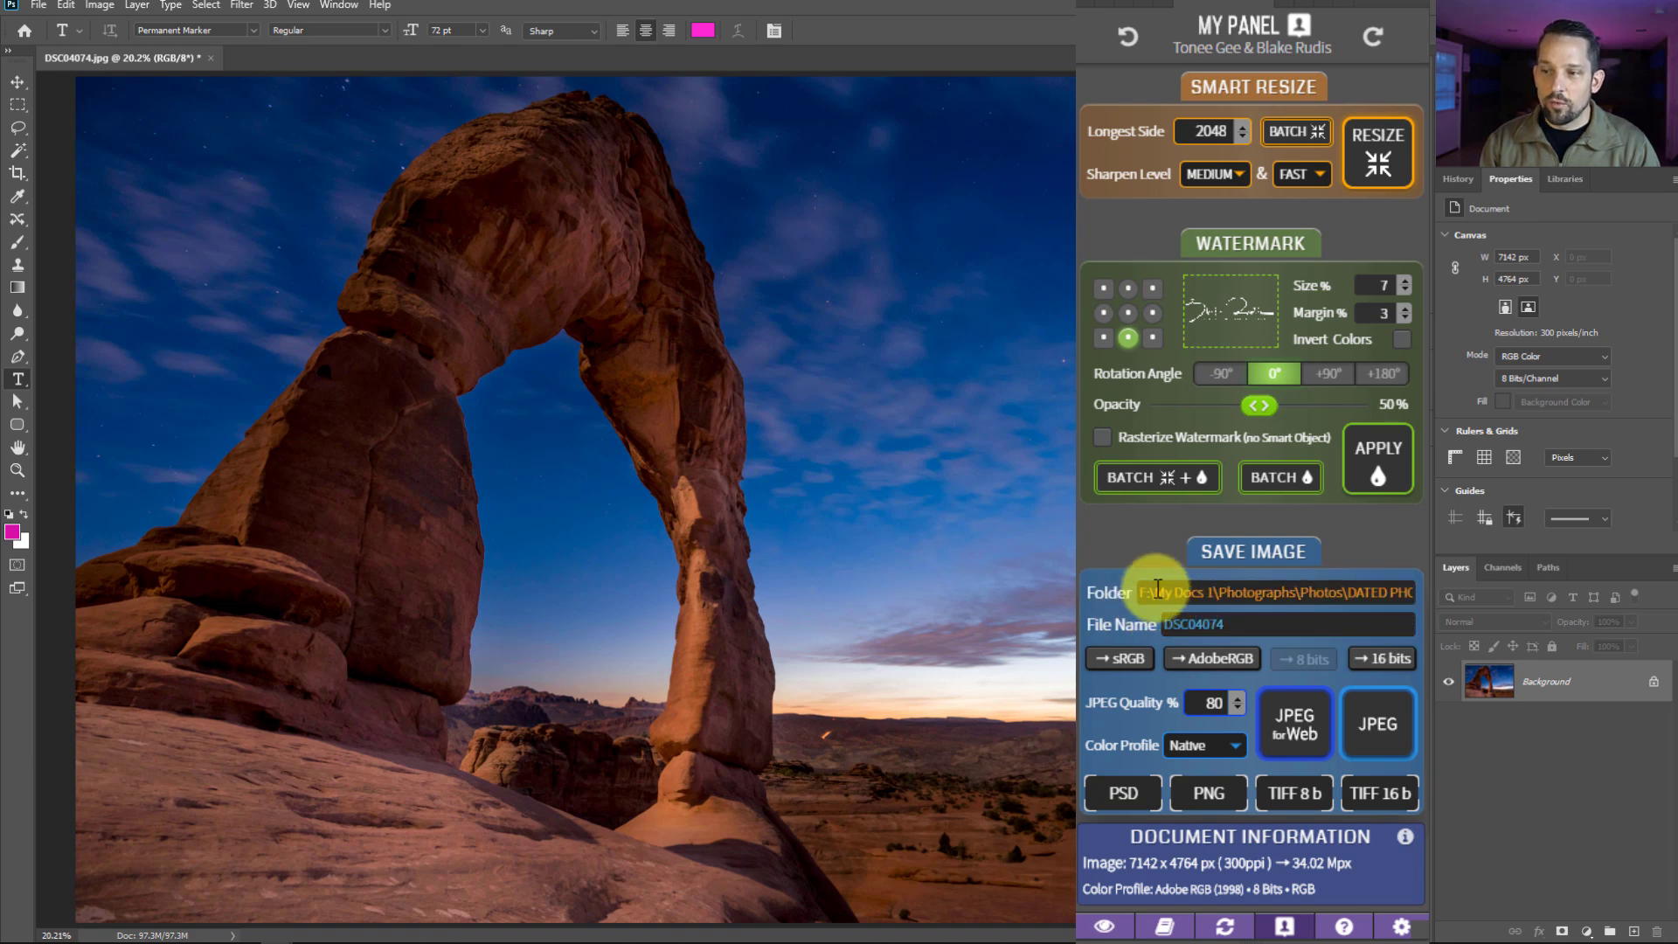
- Check the save folder and Watermark settings: 7% size, 3% margin, 0° rotation, 50% opacity
{"action": "left_click", "coordinate": [1256, 593]}
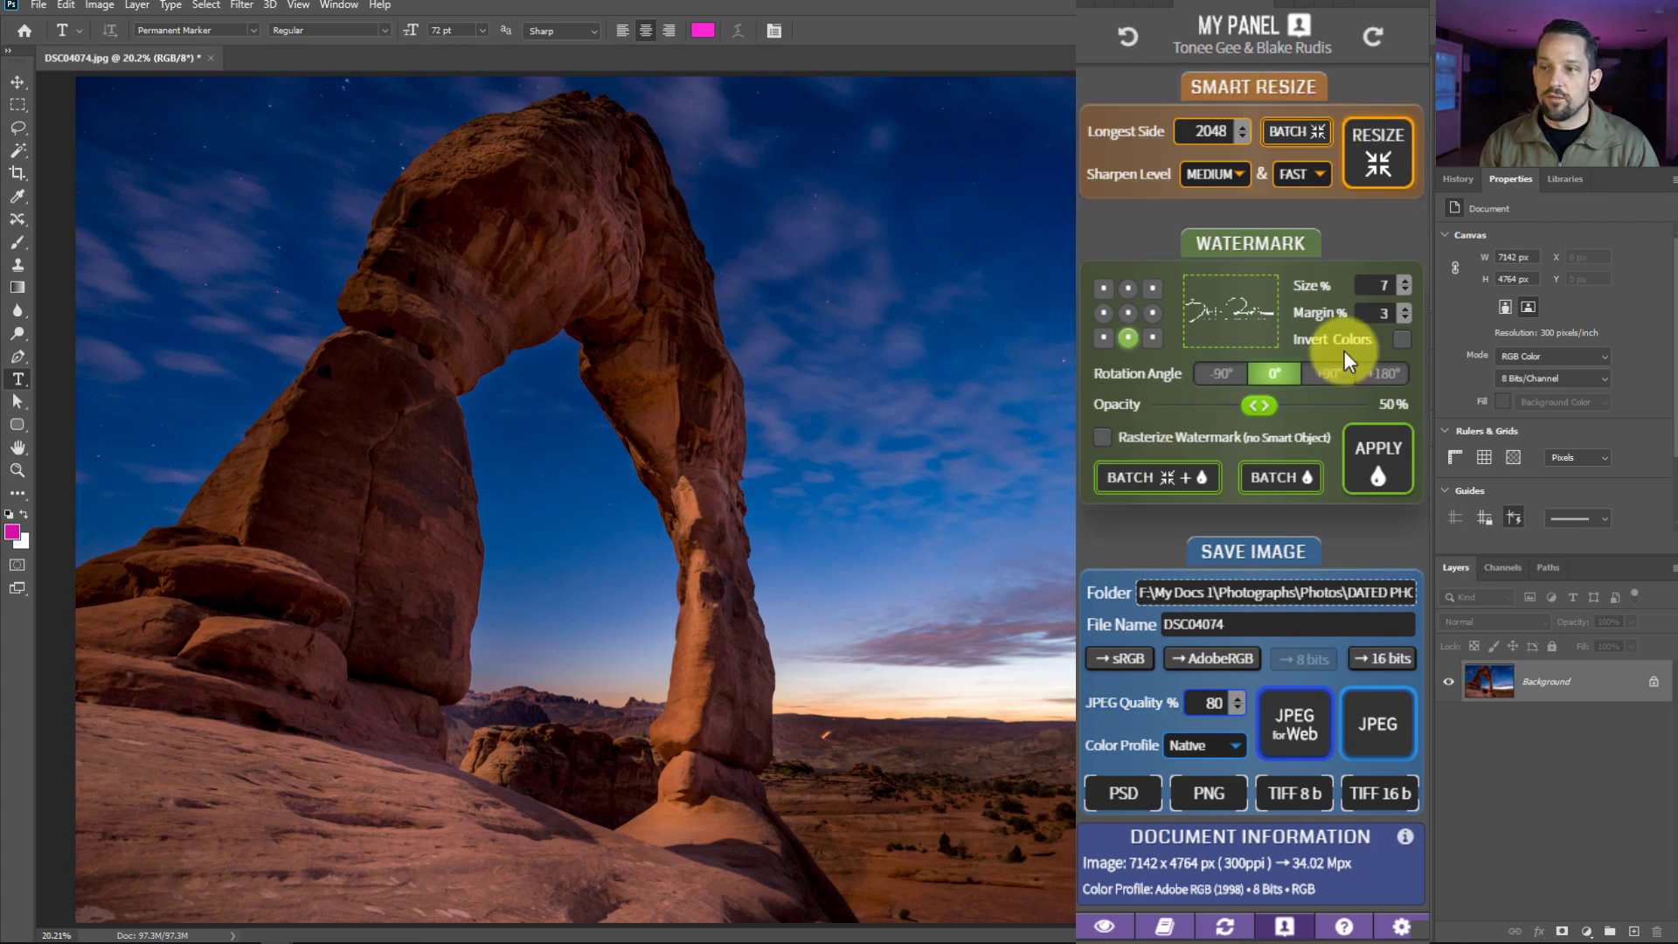
{"action": "mouse_move", "coordinate": [1243, 320]}
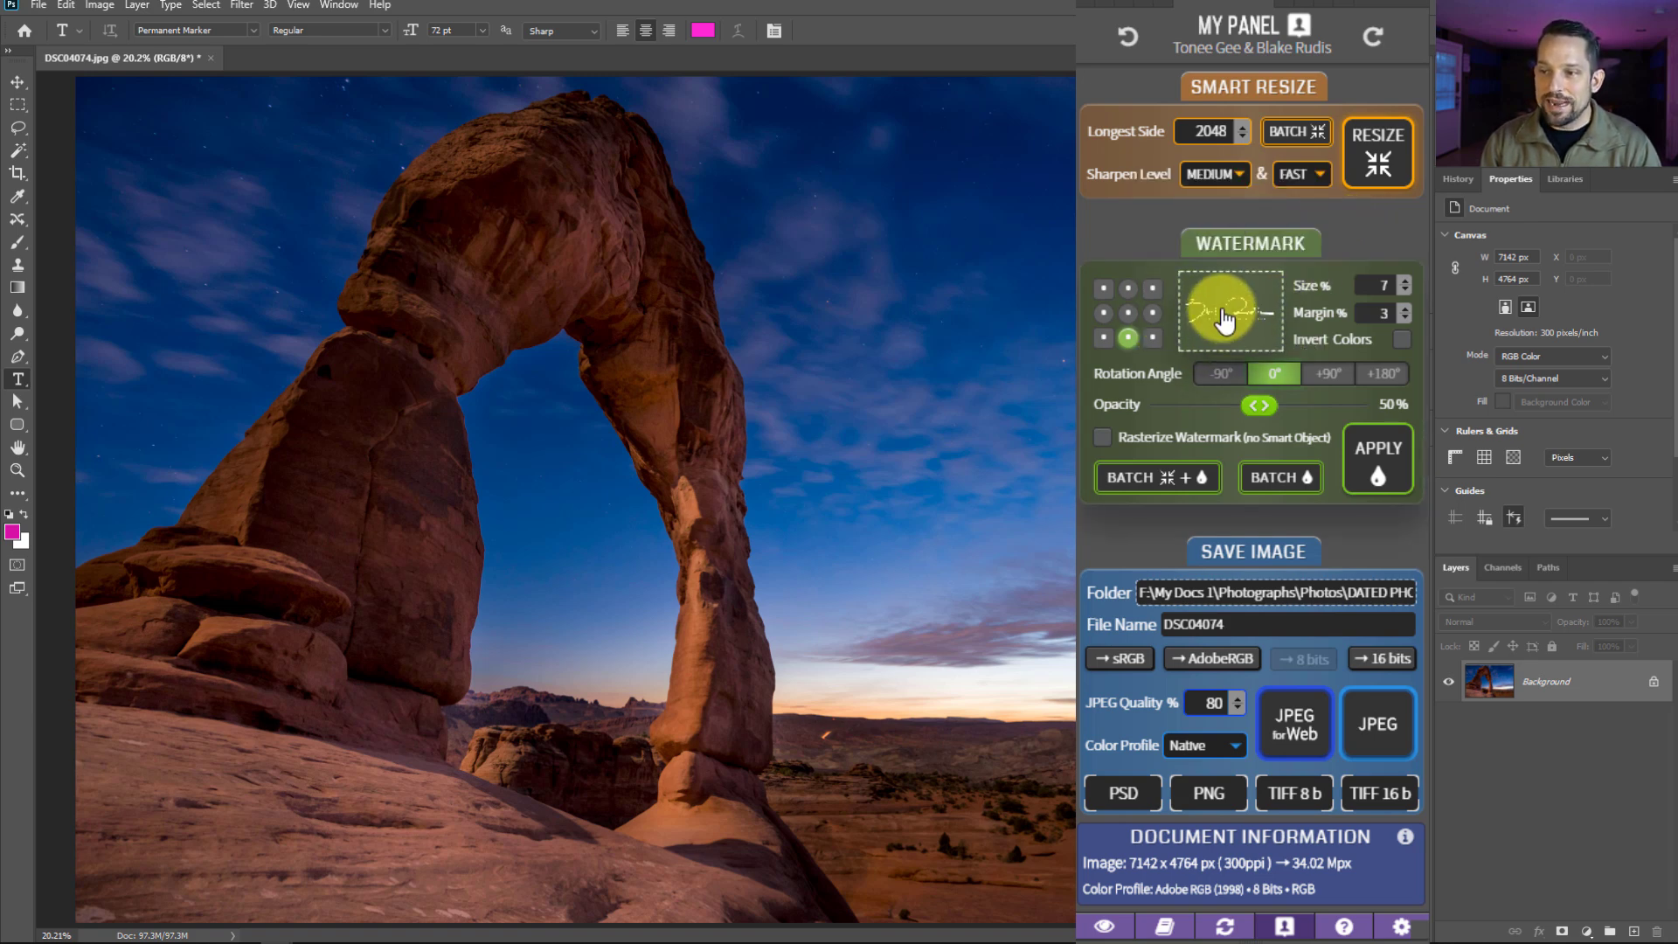
- Apply the signature watermark to the arch photo and save it as a PSD
{"action": "left_click", "coordinate": [1357, 466]}
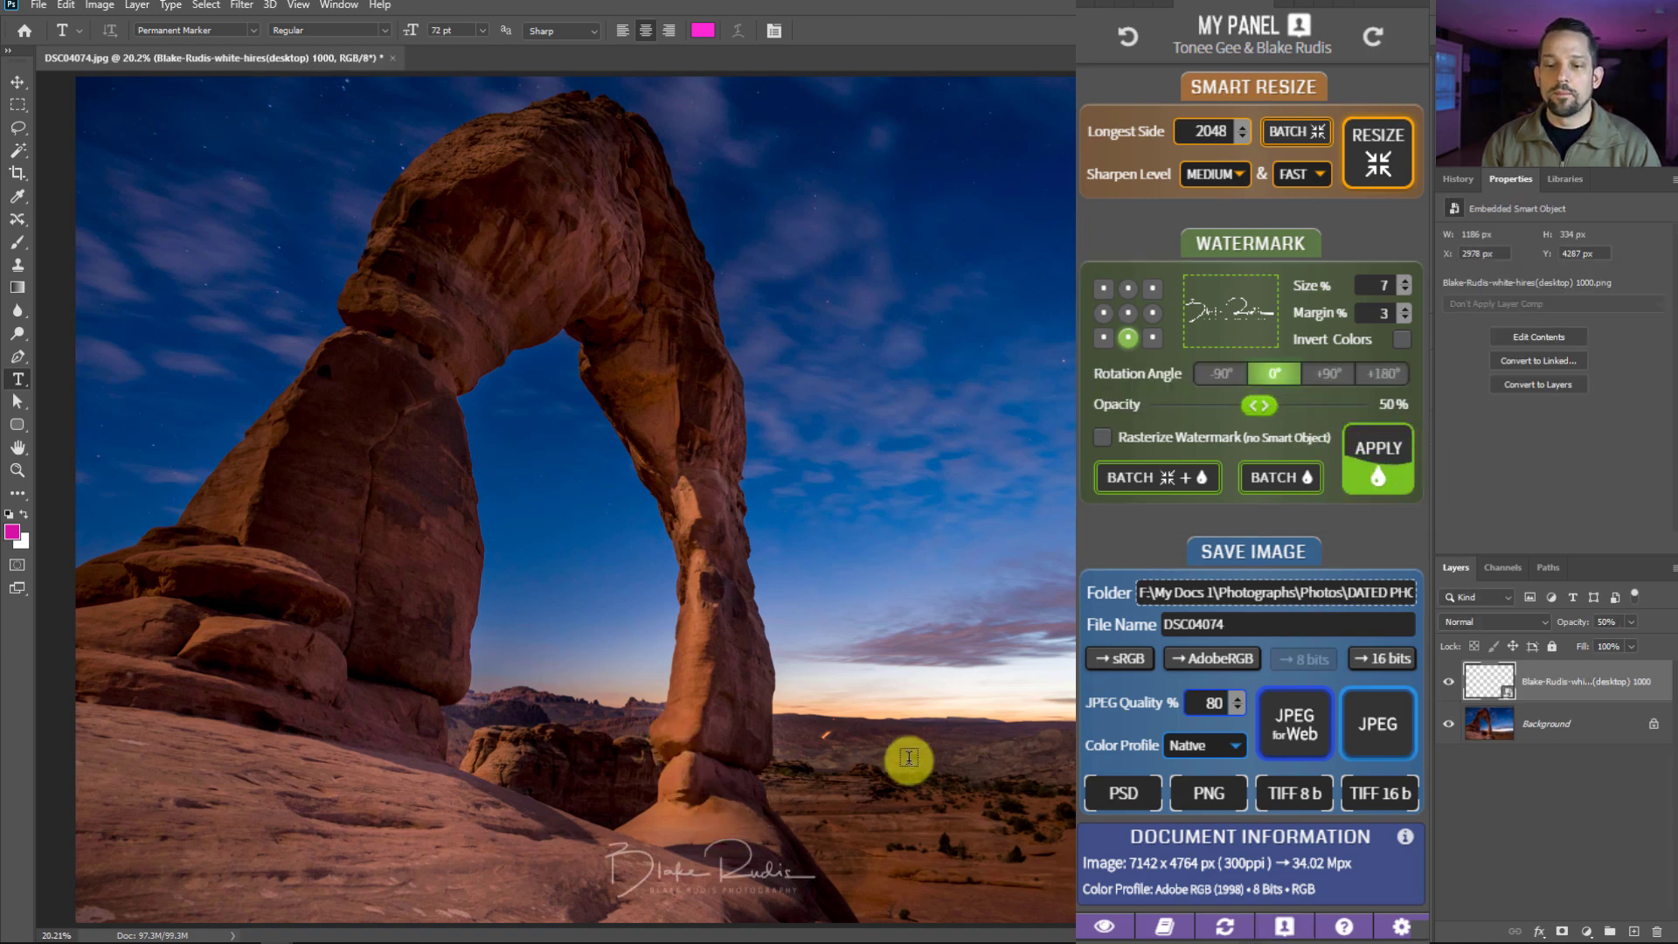
{"action": "left_click", "coordinate": [1098, 797]}
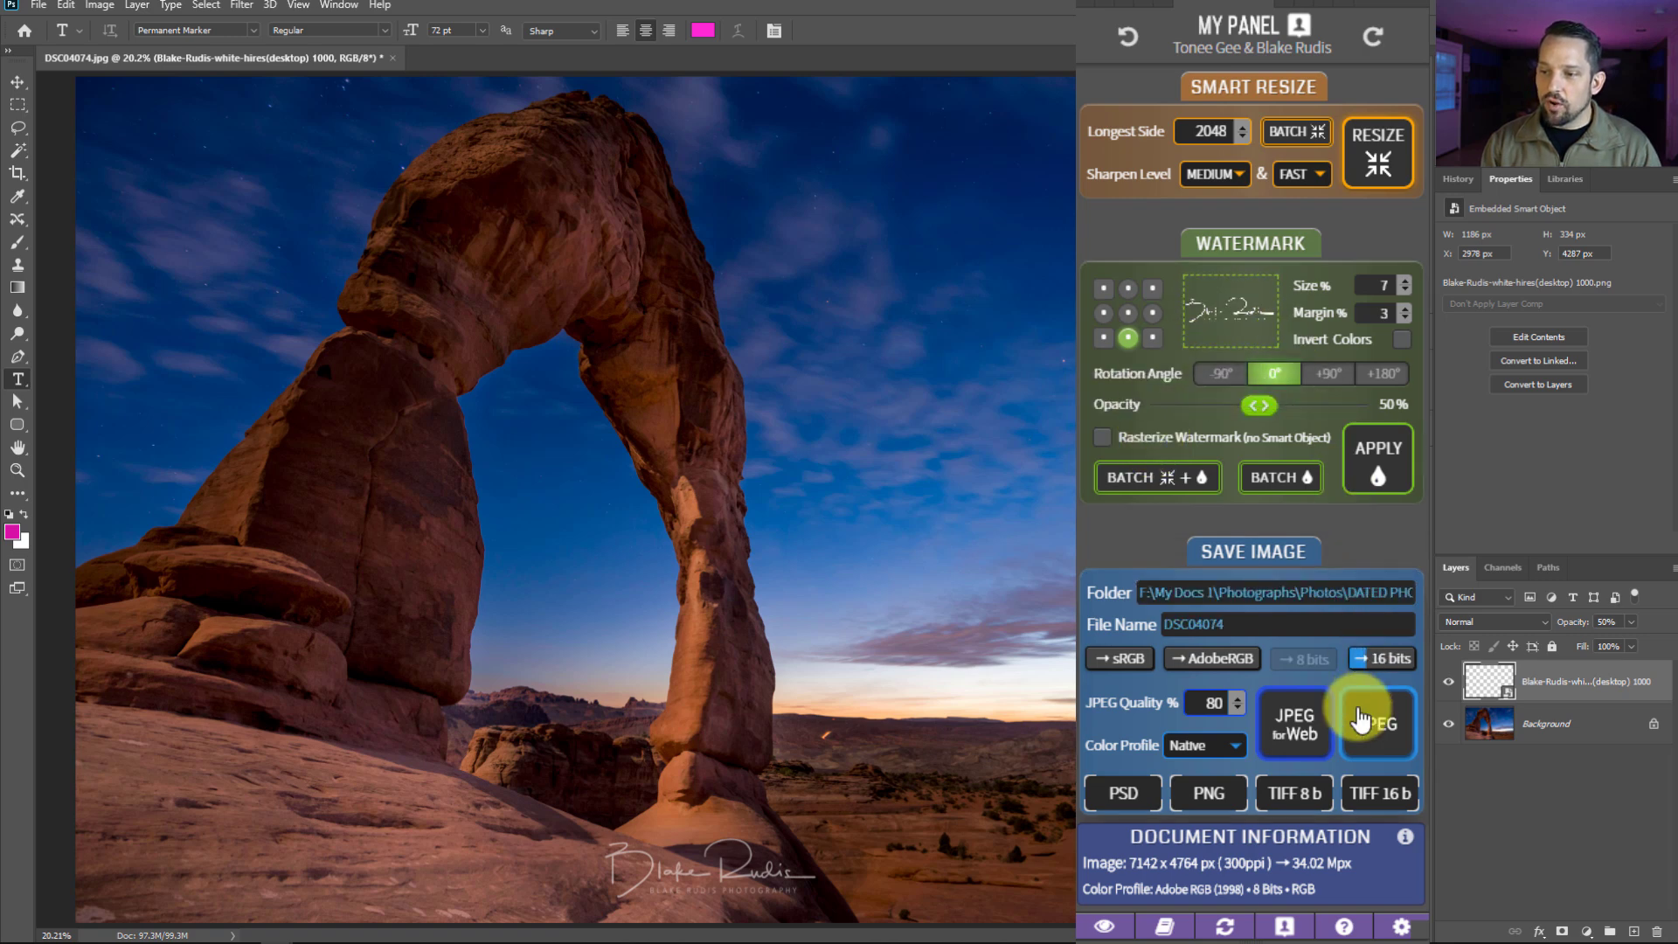
{"action": "left_click", "coordinate": [1399, 926]}
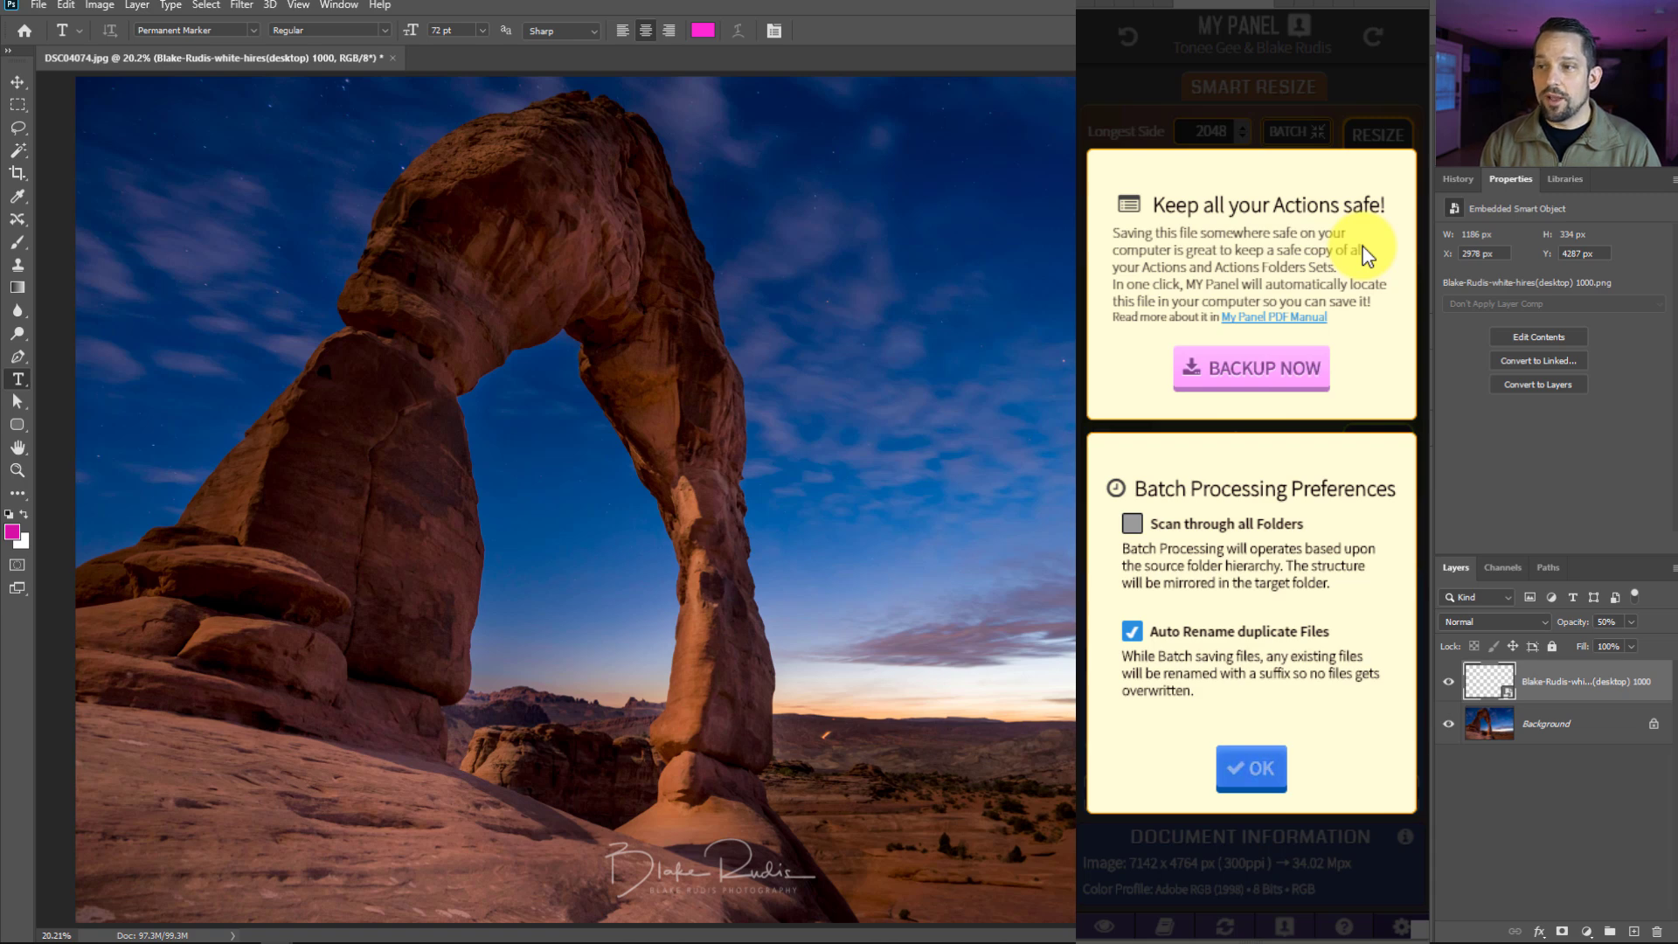
{"action": "left_click", "coordinate": [1427, 188]}
{"action": "left_click", "coordinate": [1247, 769]}
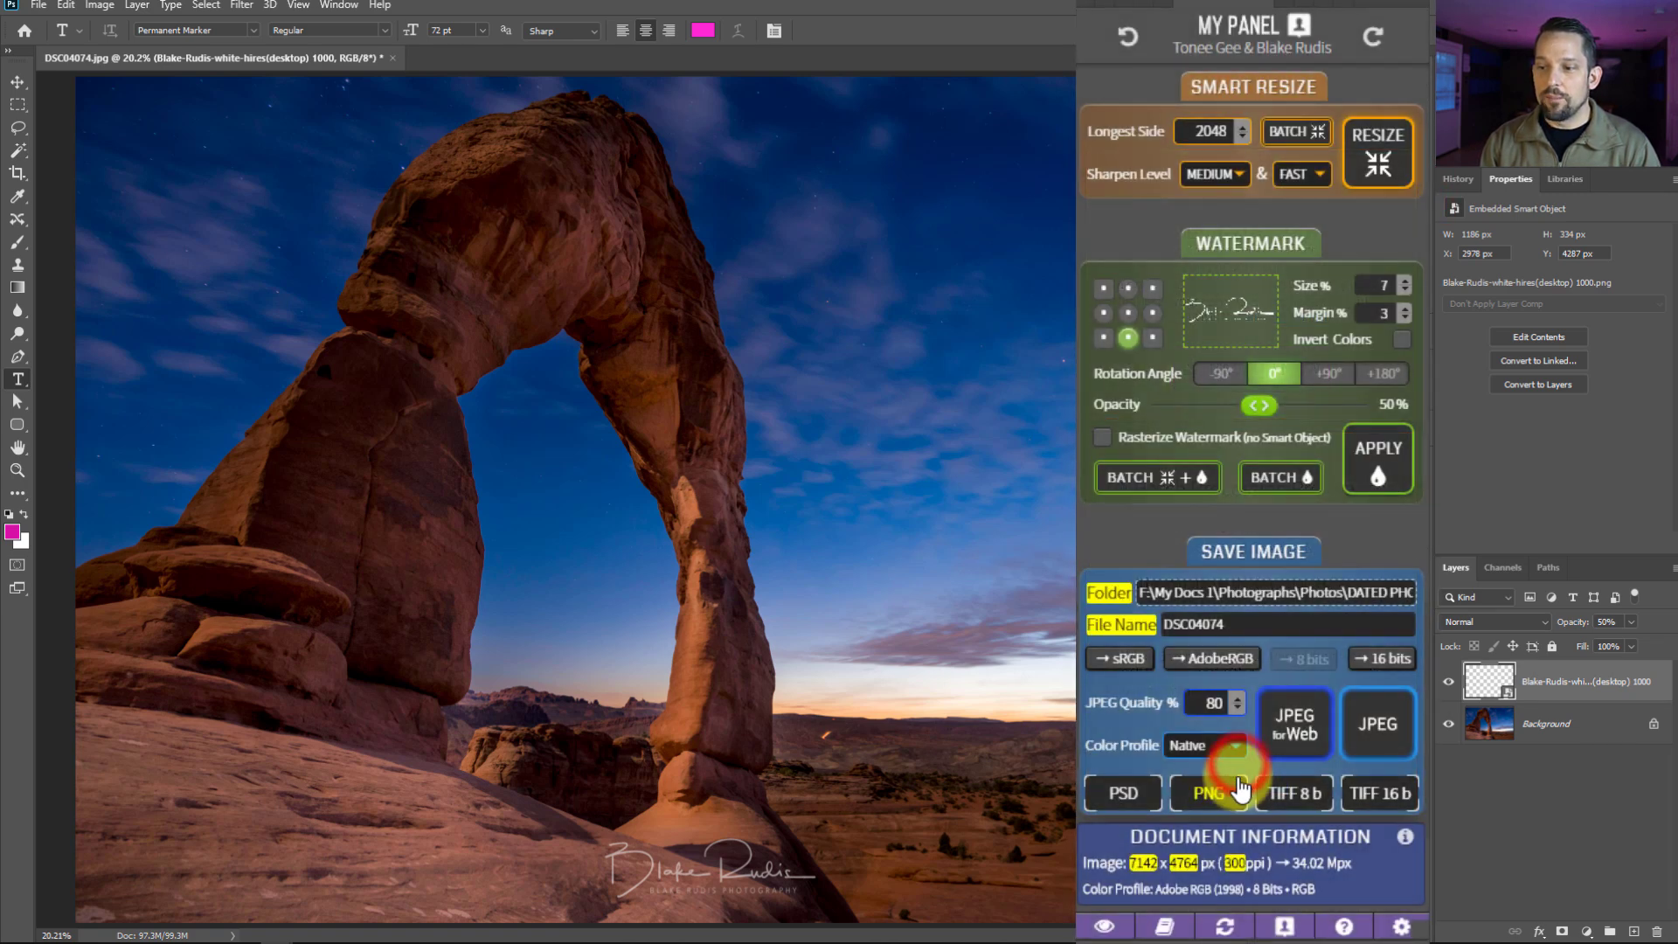
- Return My Panel to its OTHER, Effect and Selections action-button page
{"action": "left_click", "coordinate": [1283, 928]}
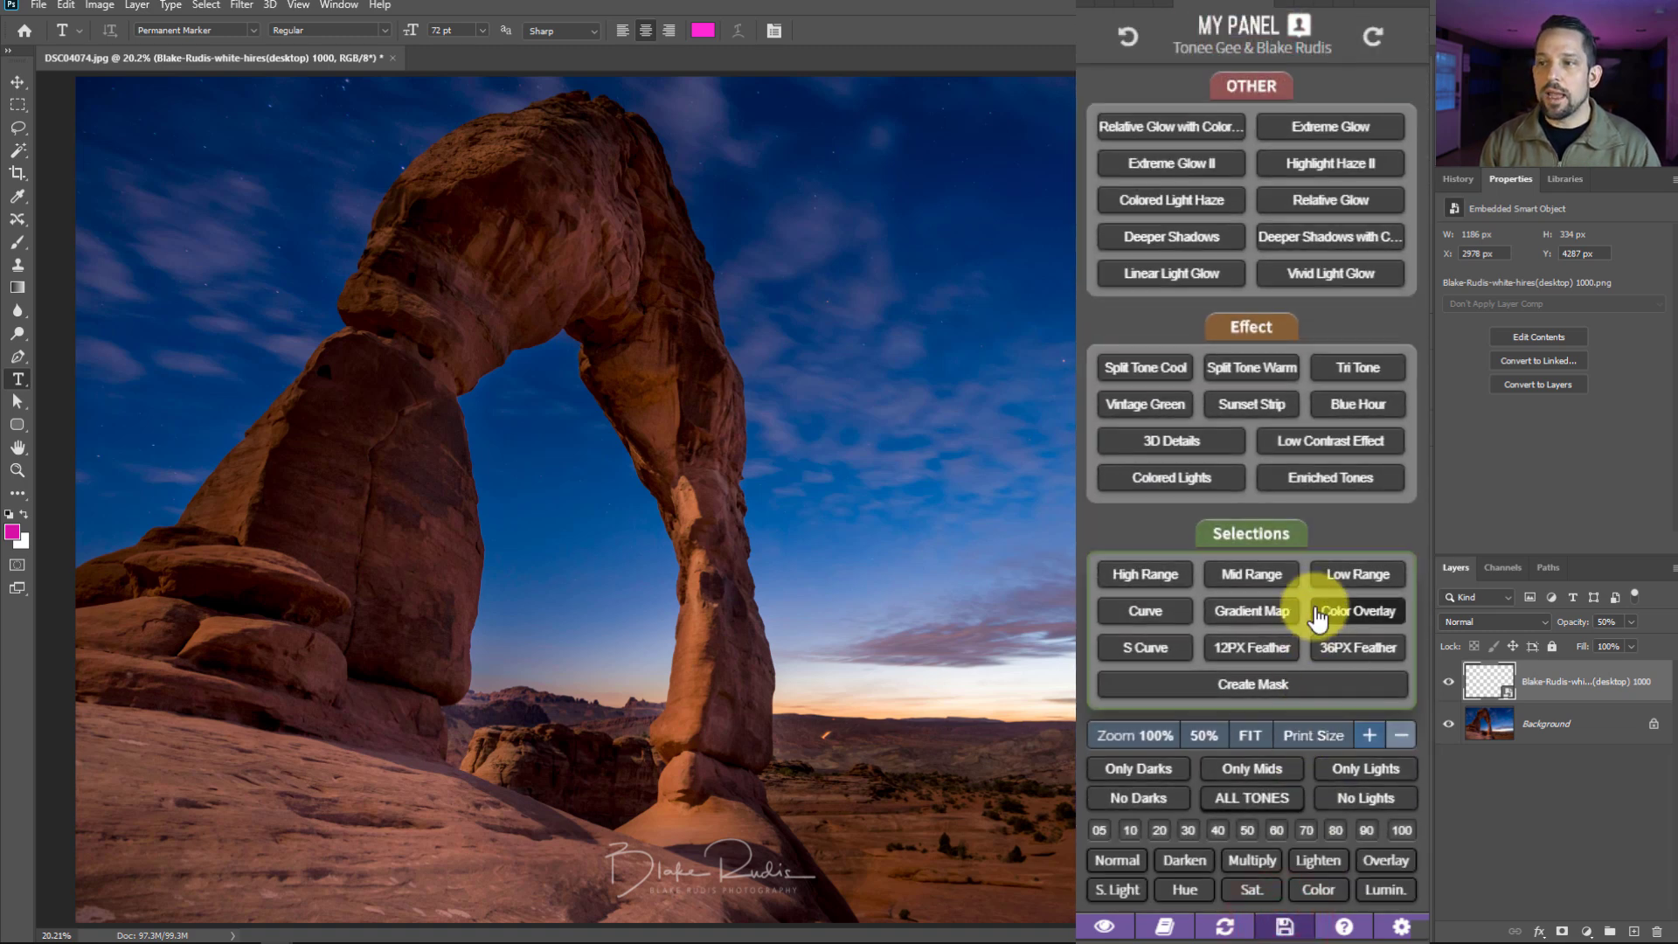